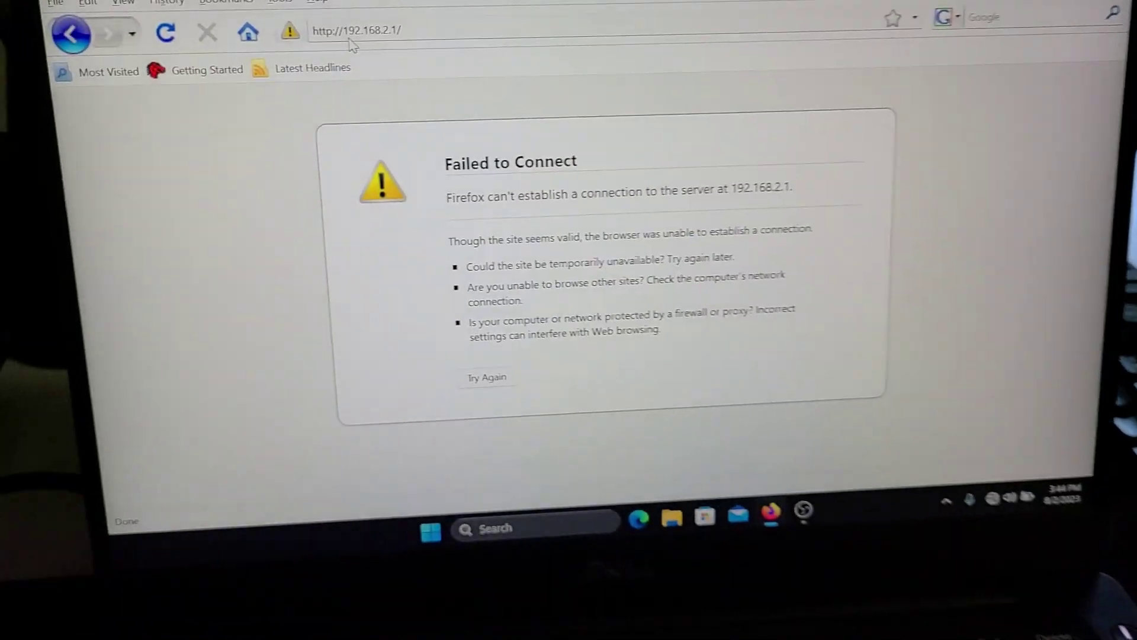
left_click(465, 82)
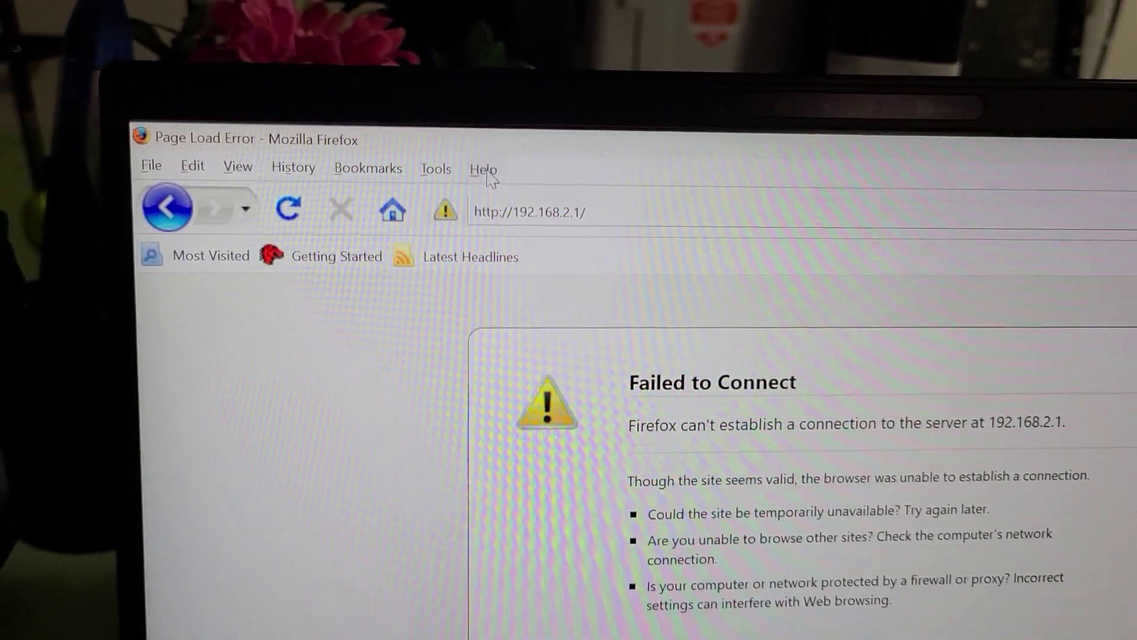
left_click(479, 168)
left_click(398, 273)
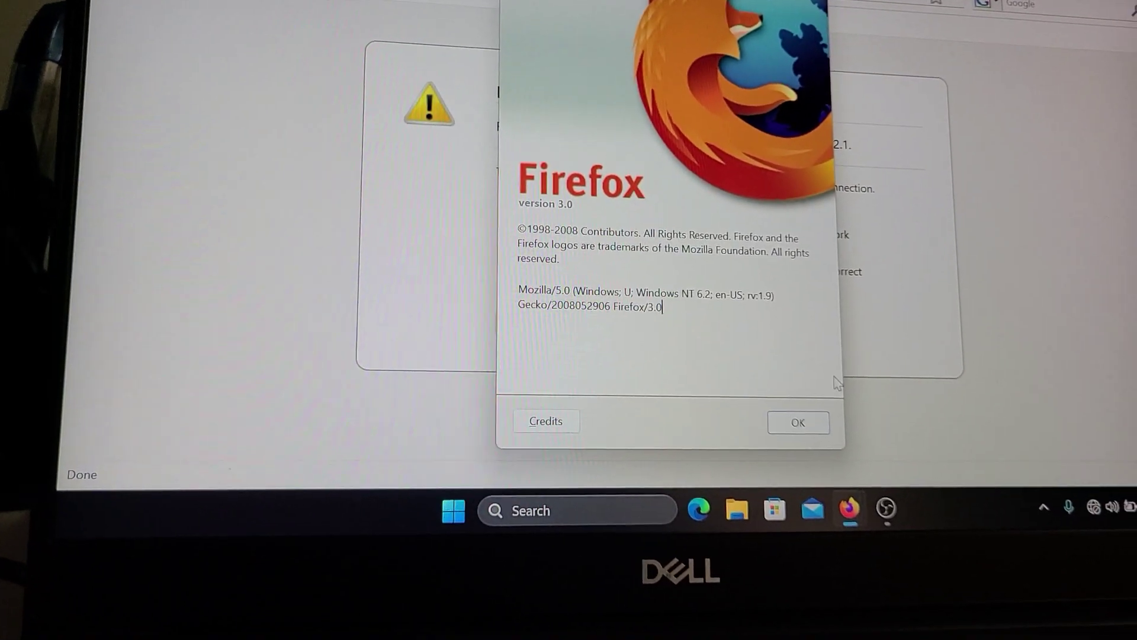
left_click(815, 429)
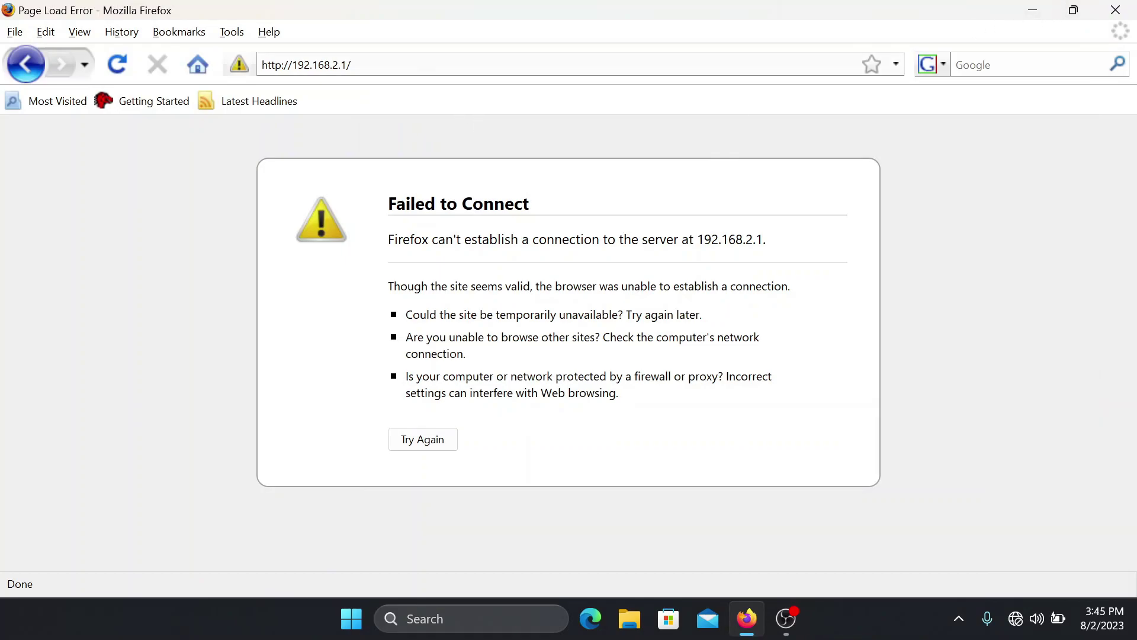
Step: Retry loading 192.168.2.1 from the address bar, which still fails to connect
key("ctrl+l")
key("End")
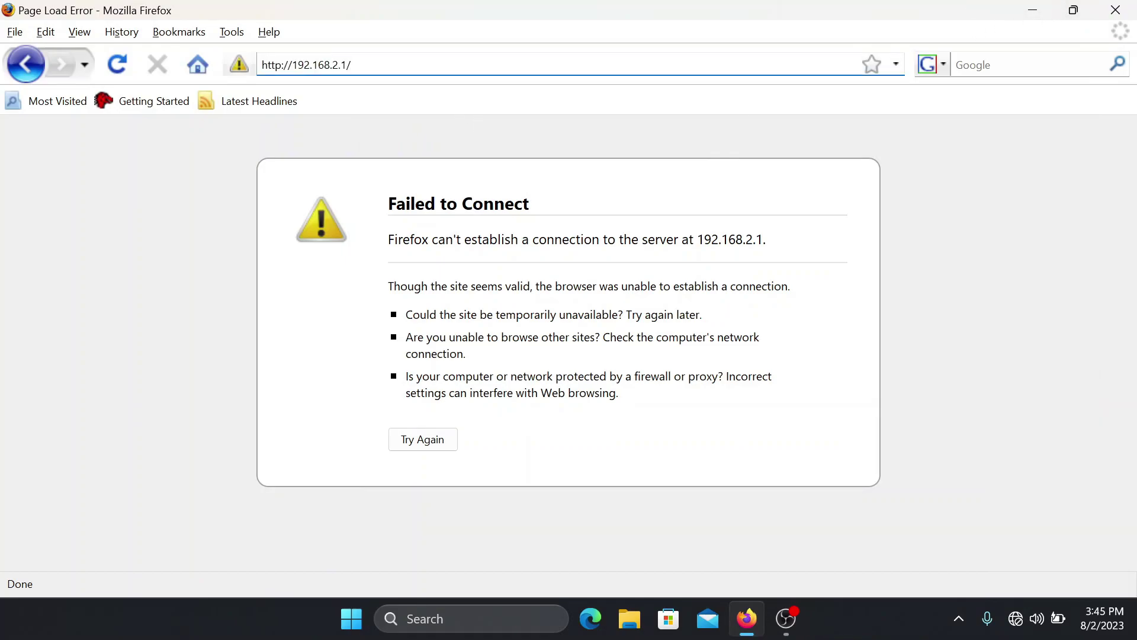
key("Return")
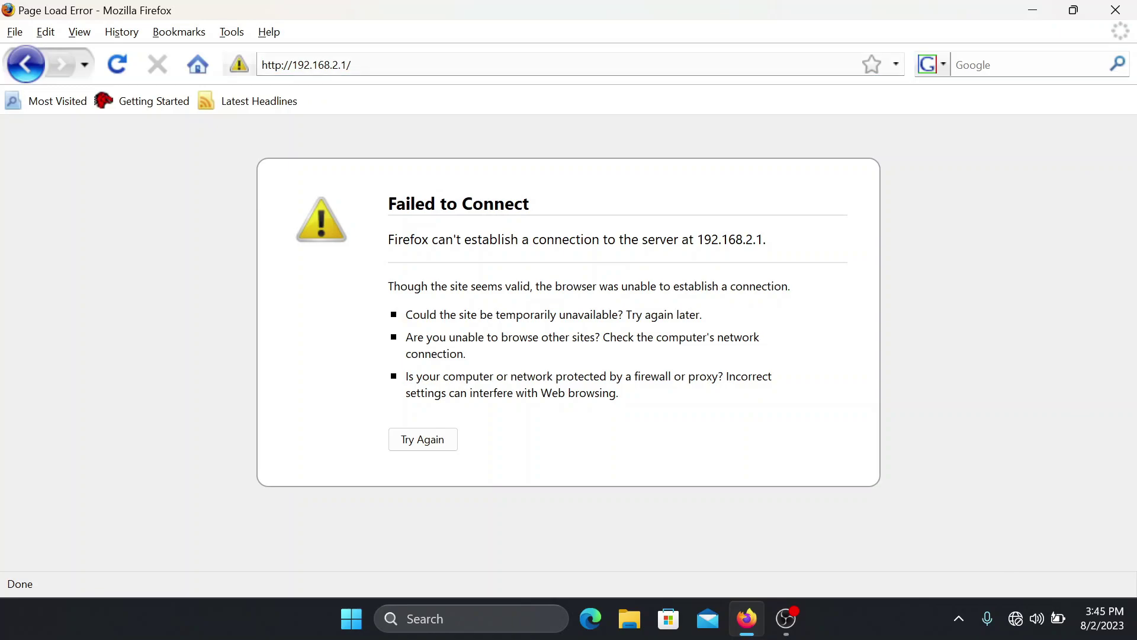
left_click(351, 65)
key("Return")
Step: Open Network and Internet settings from the taskbar network icon
right_click(1015, 618)
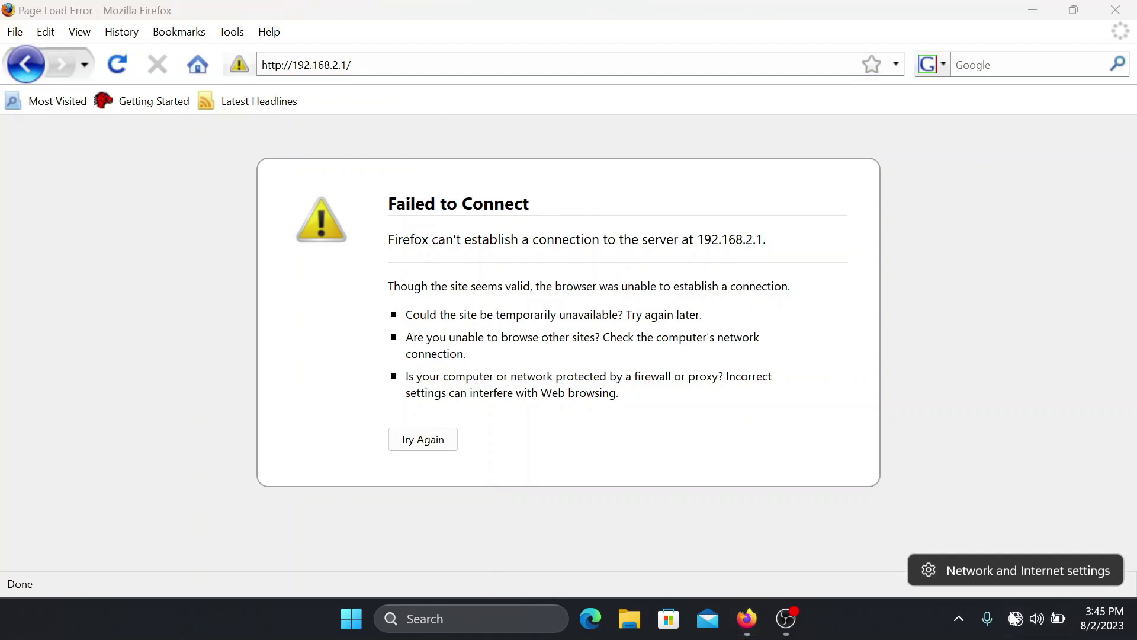
right_click(1013, 609)
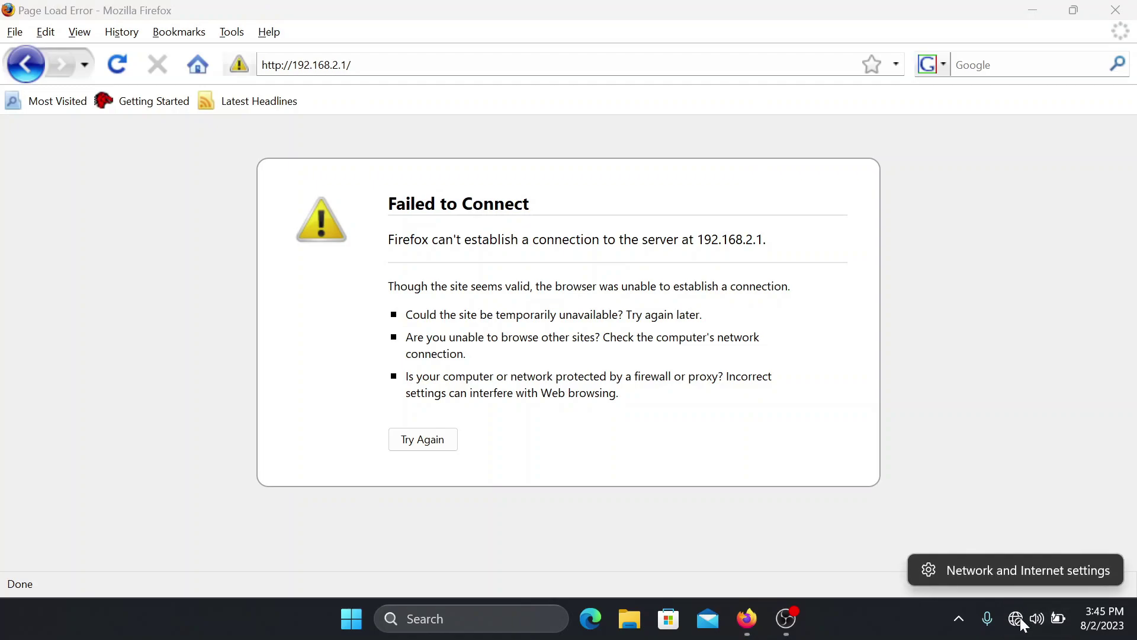
left_click(1009, 569)
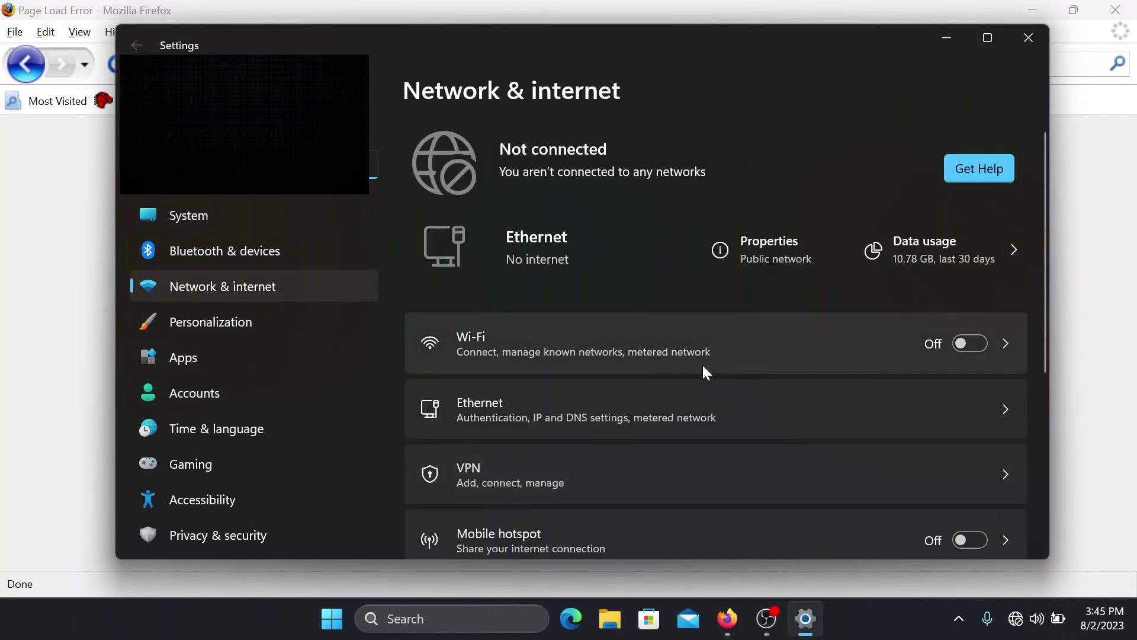
Step: Go through Advanced network settings to Ethernet's additional properties and edit its IP assignment
scroll(662, 354, "down", 5)
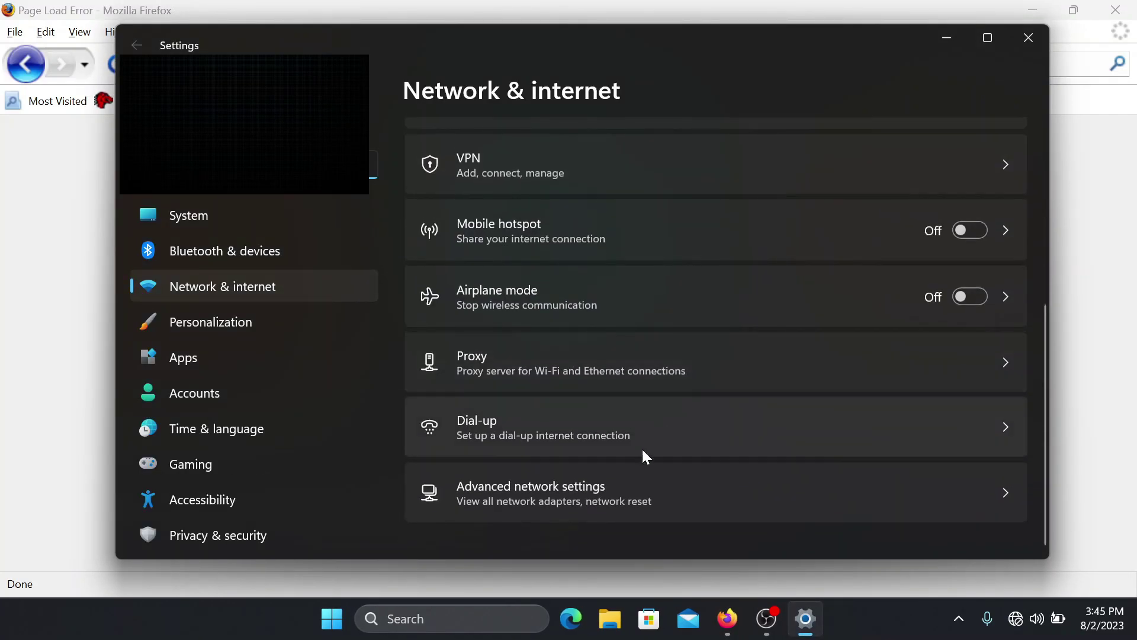
left_click(600, 514)
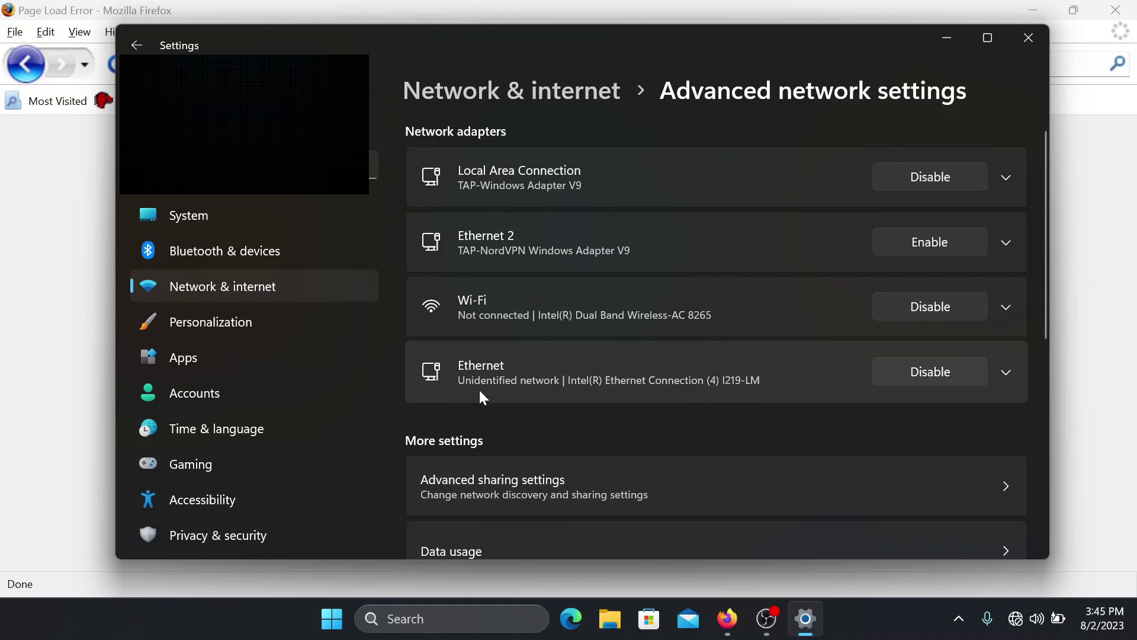
left_click(705, 346)
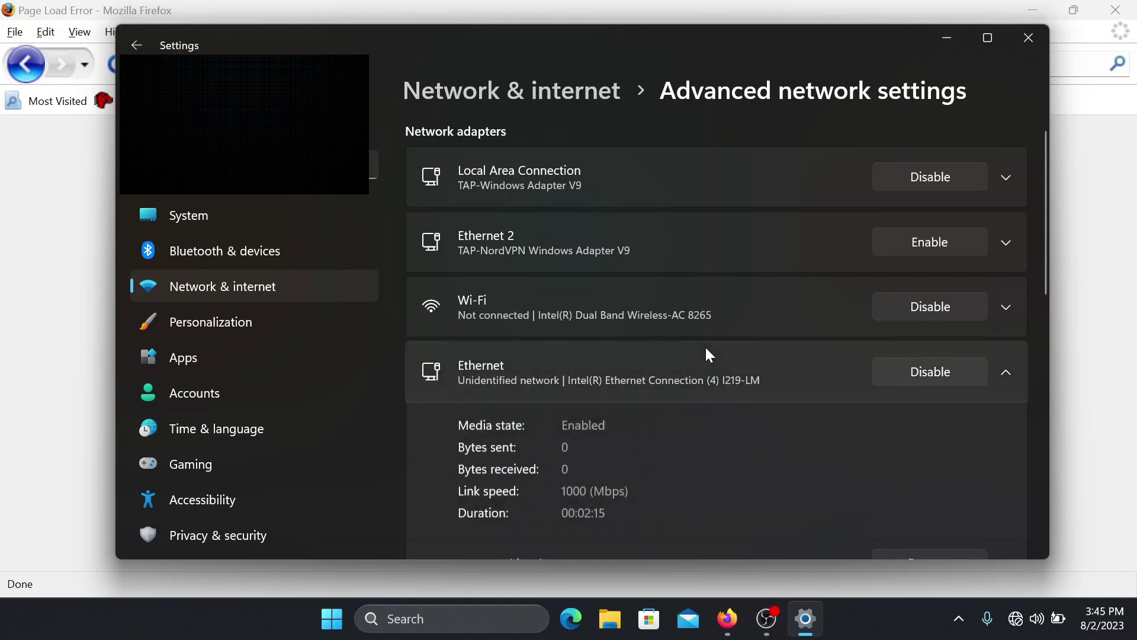
scroll(653, 402, "down", 1)
scroll(653, 402, "down", 3)
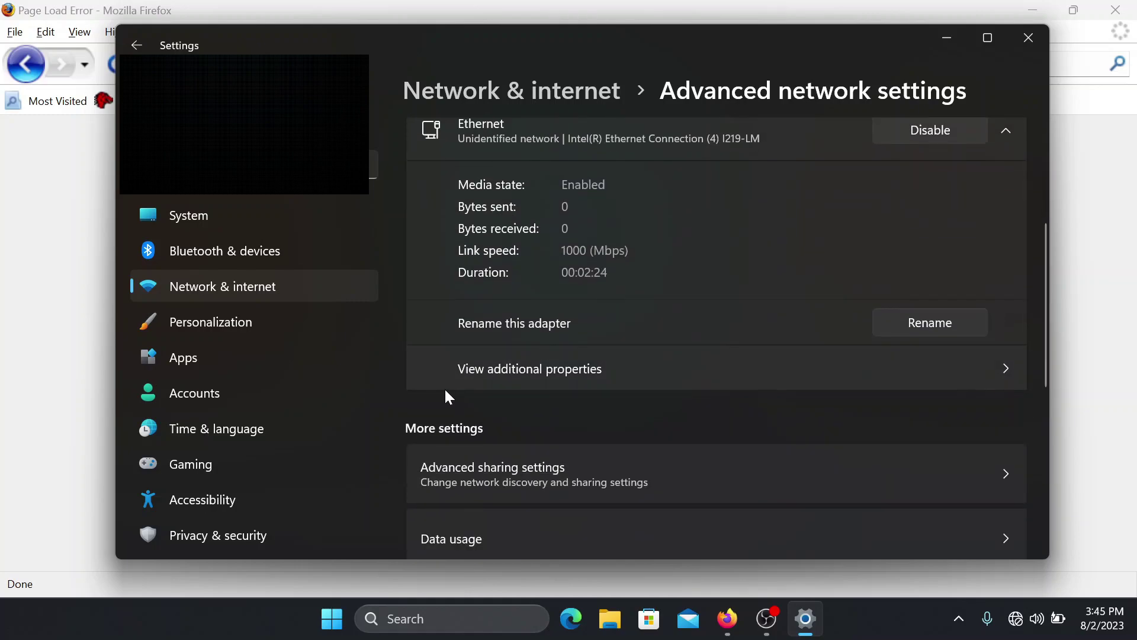
left_click(580, 376)
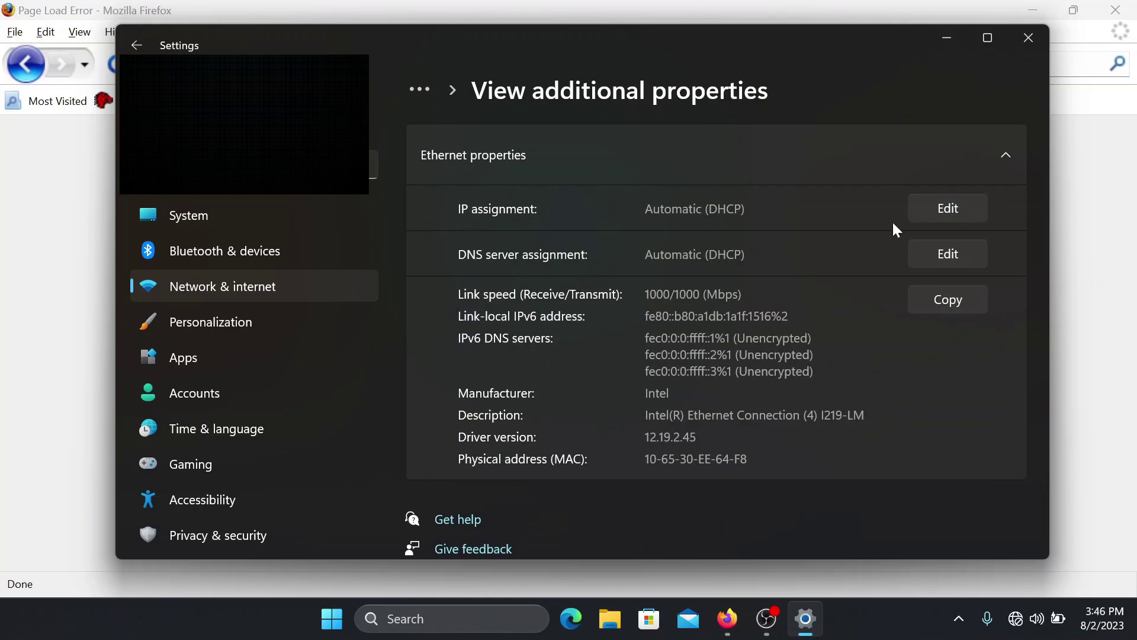
left_click(922, 210)
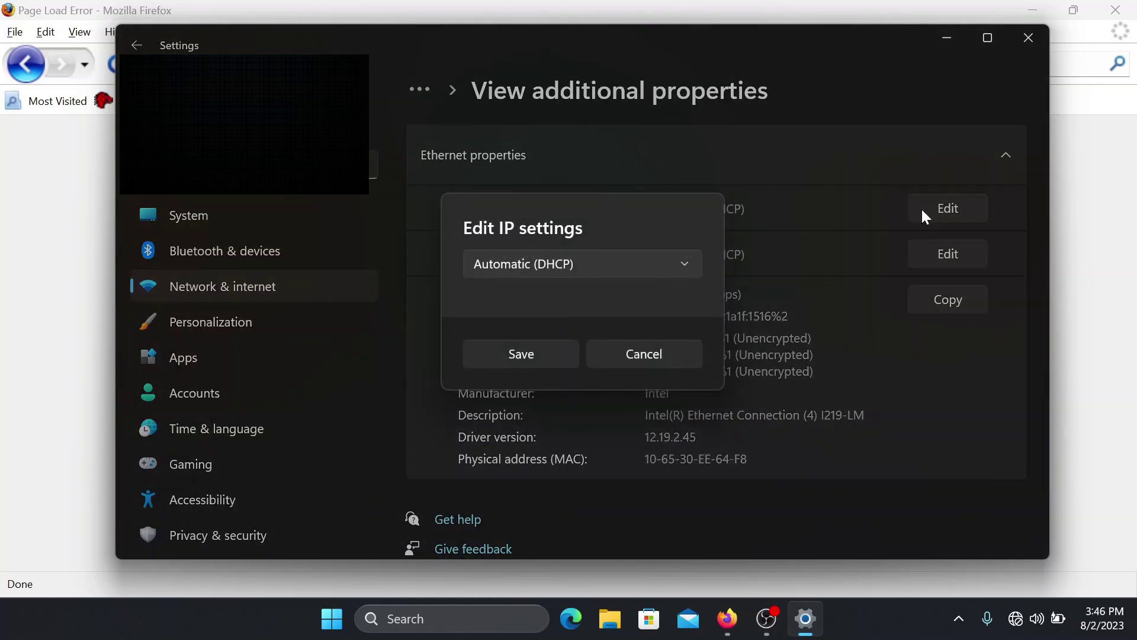
Step: Set Ethernet to Manual IPv4, enter 192.168.2.2 and mask 255.255.255.0, then save
left_click(617, 270)
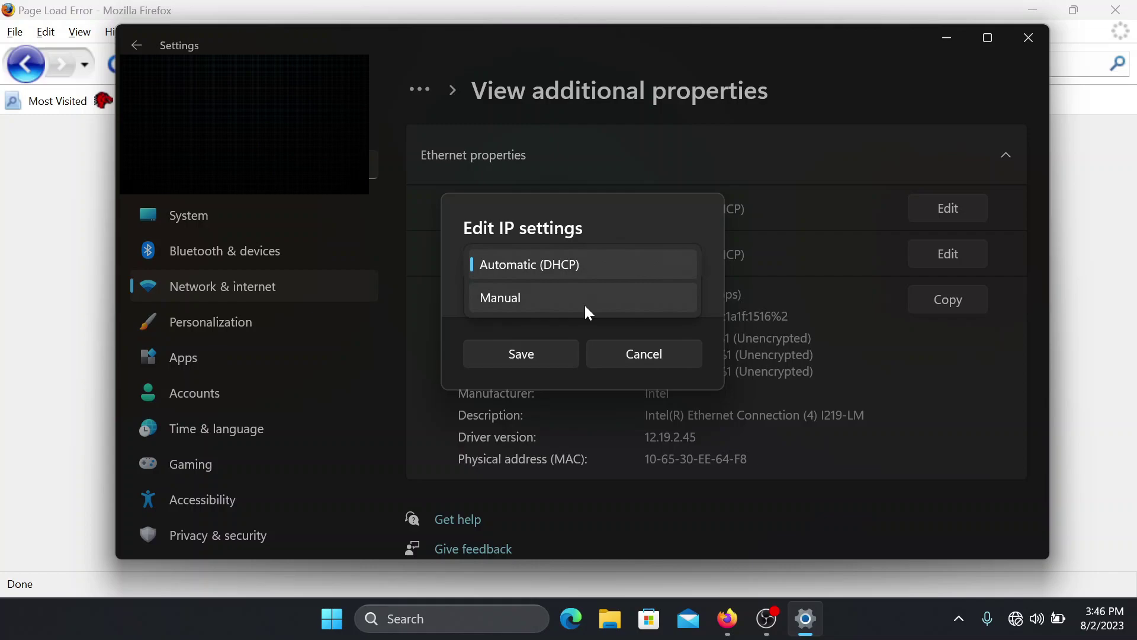
left_click(586, 306)
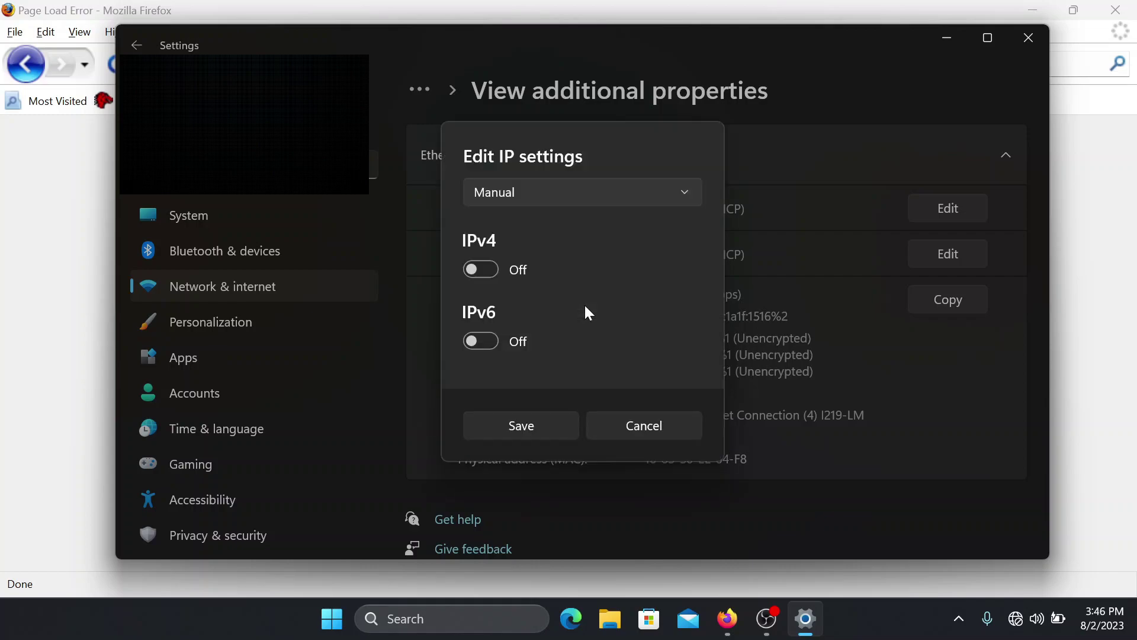
left_click(495, 274)
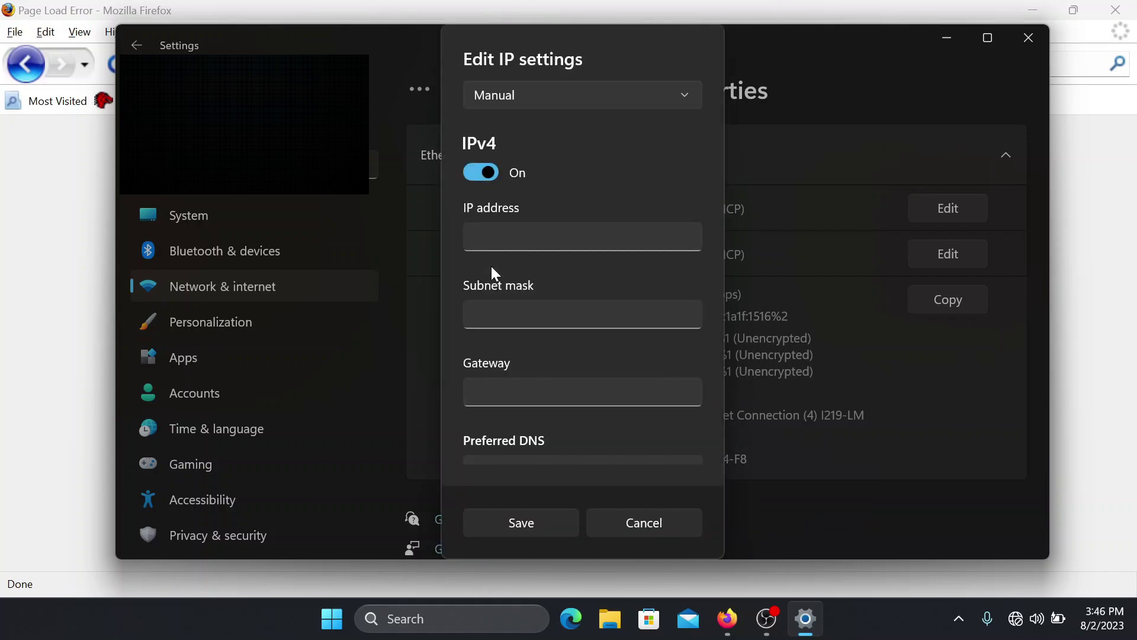
left_click(503, 237)
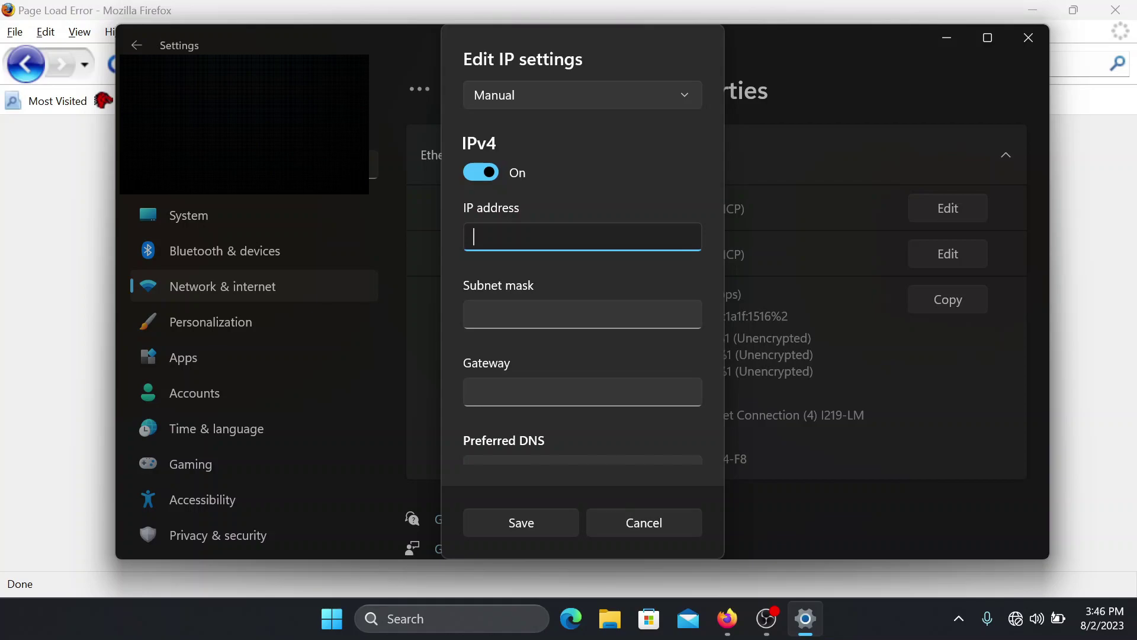
type("192.168.2.2")
left_click(549, 314)
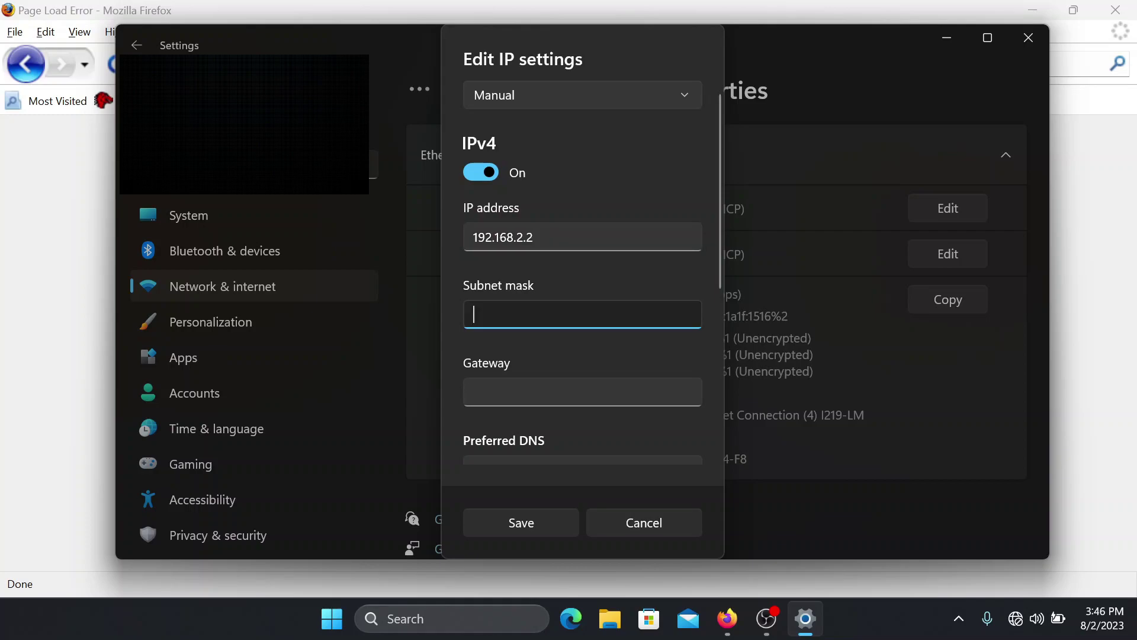
type("255")
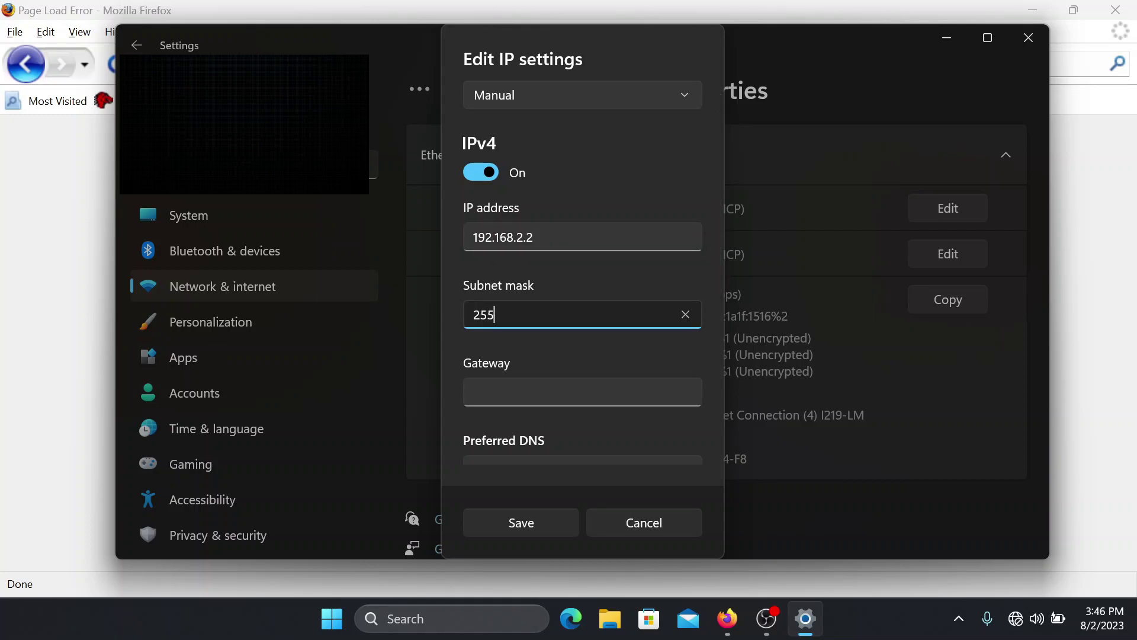
type(".255.255.0")
left_click(542, 532)
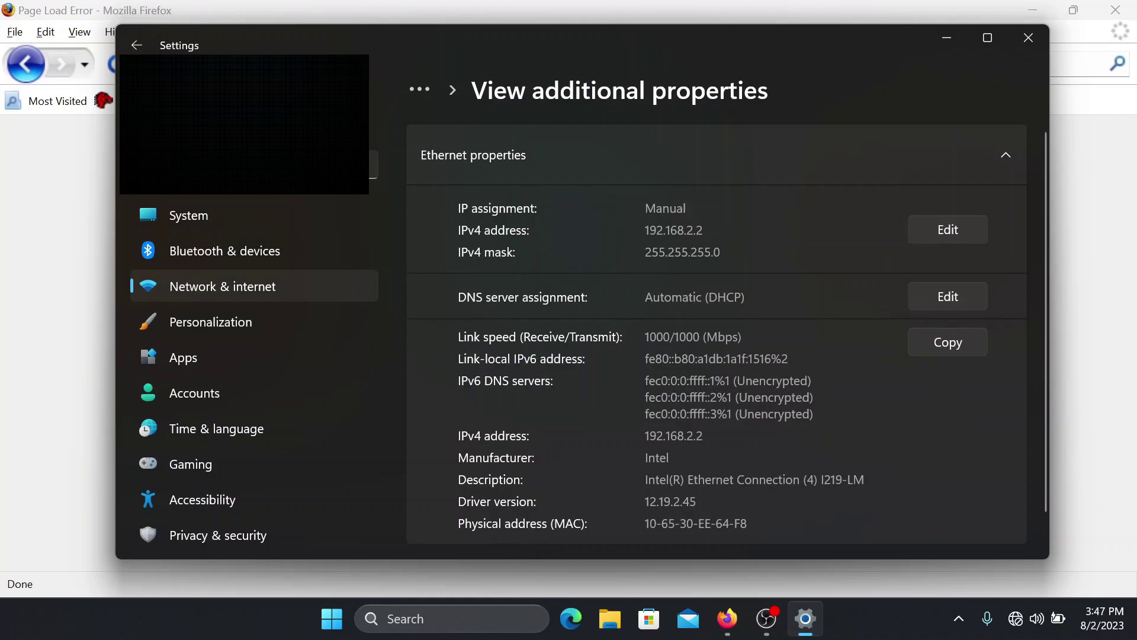
left_click(939, 33)
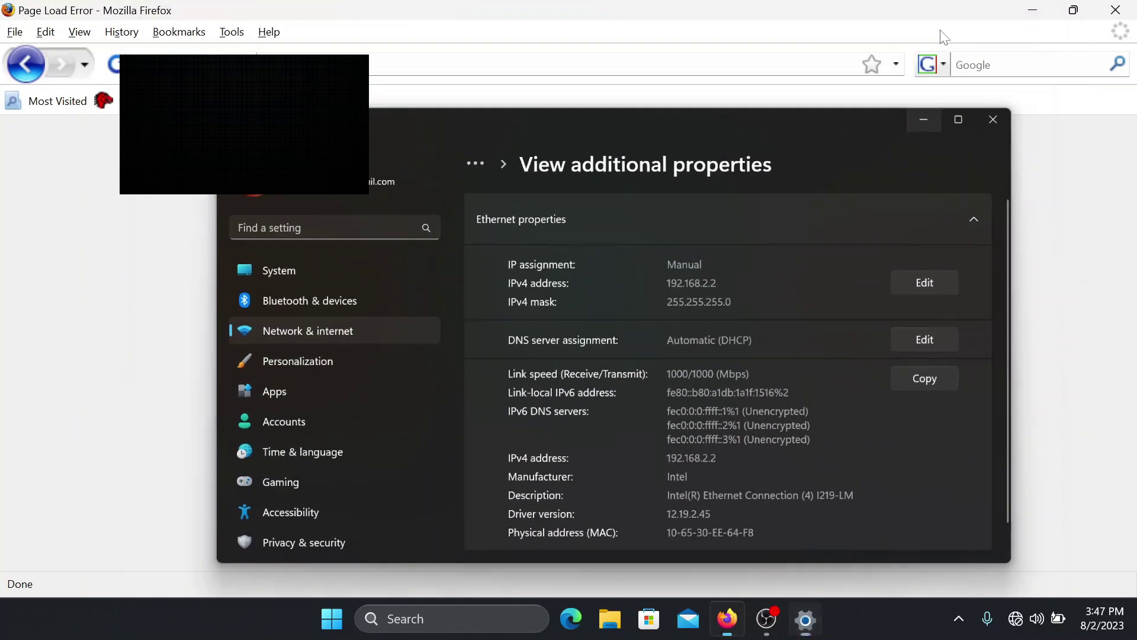
Step: Replace the Firefox web address with 192.168.2.1 and load it
left_click(380, 74)
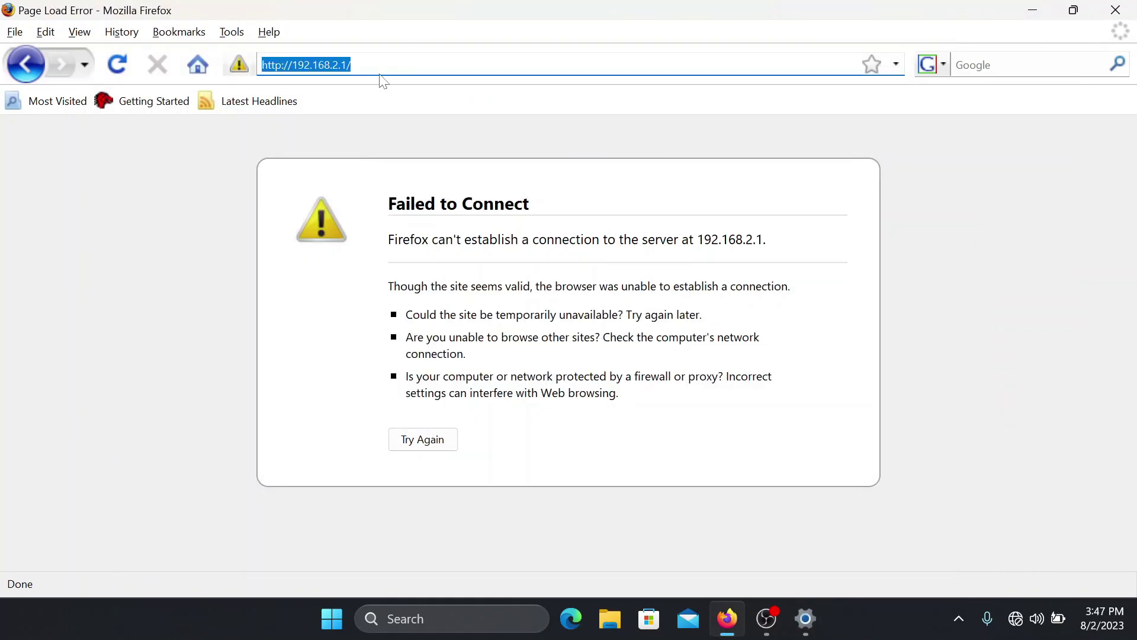
key("BackSpace")
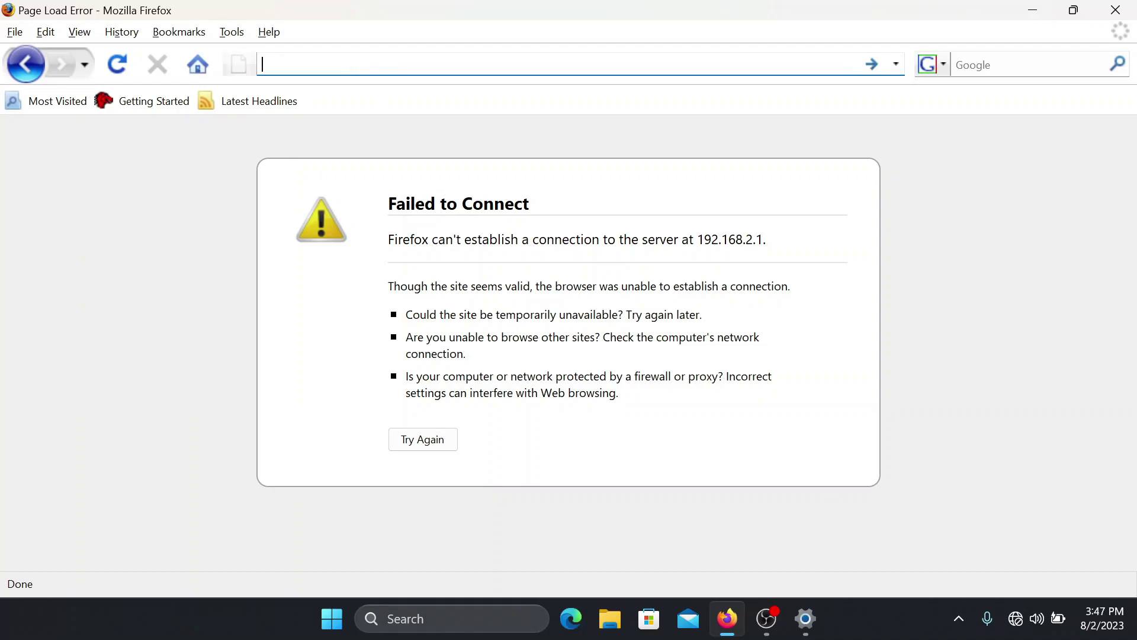
type("192")
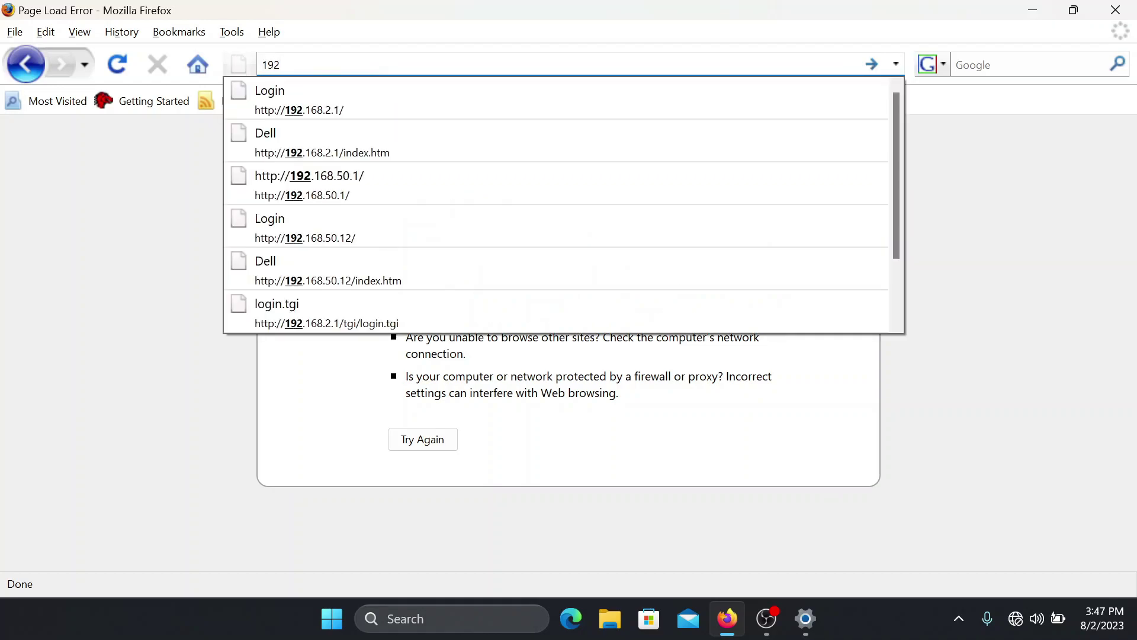
type(".168")
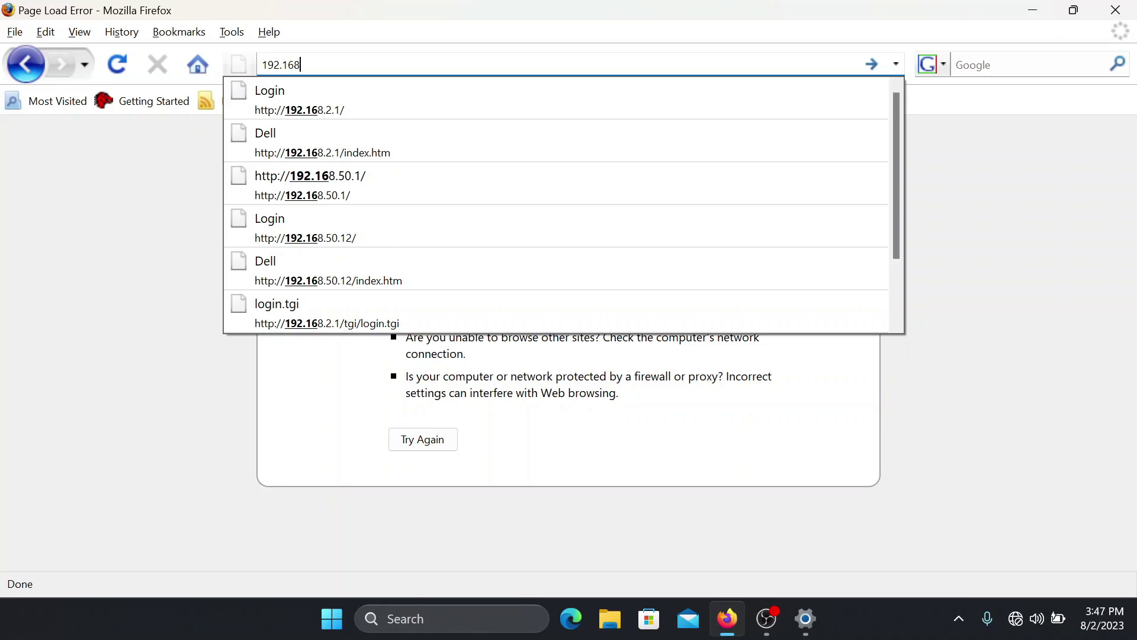
type(".2.1")
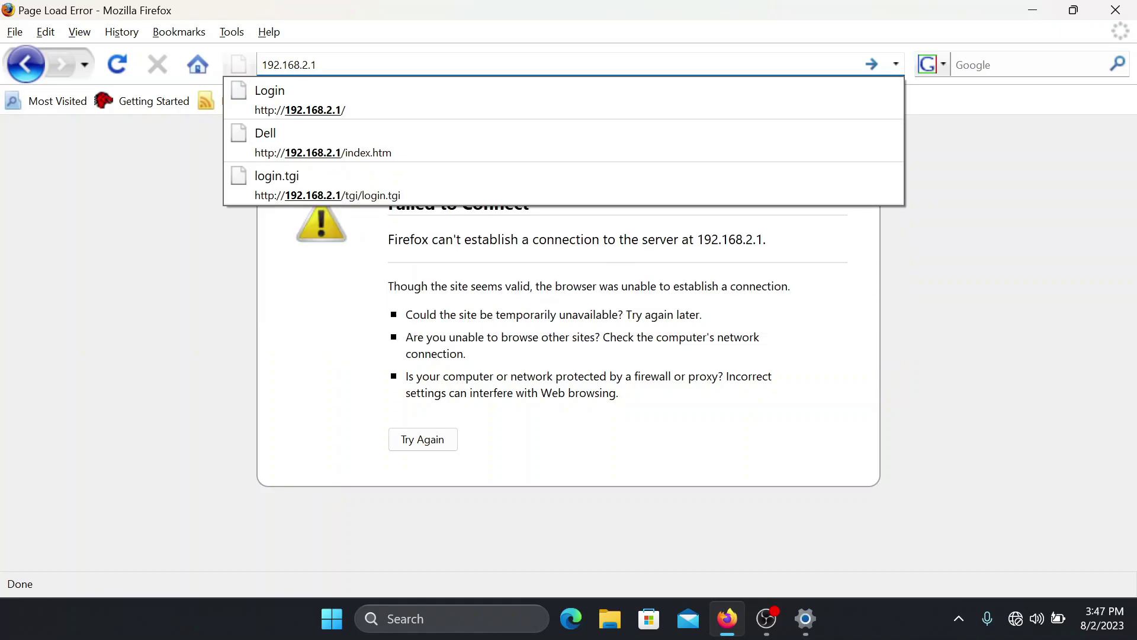
key("Return")
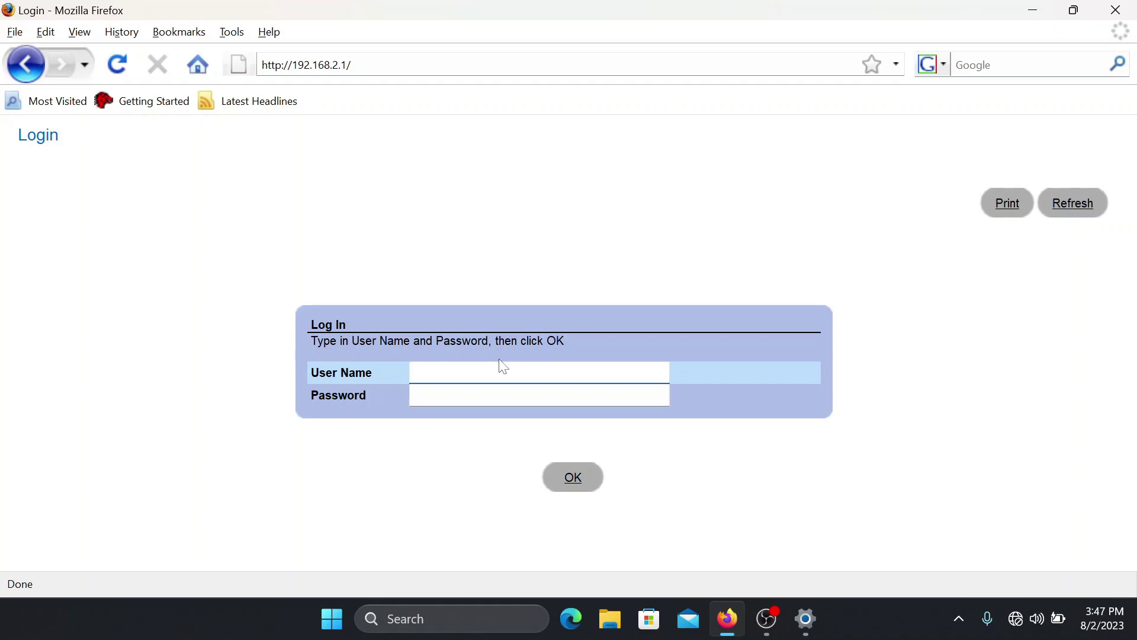
Step: Log in as admin and scroll through the PowerConnect 2724 Switch Status page
type("admin")
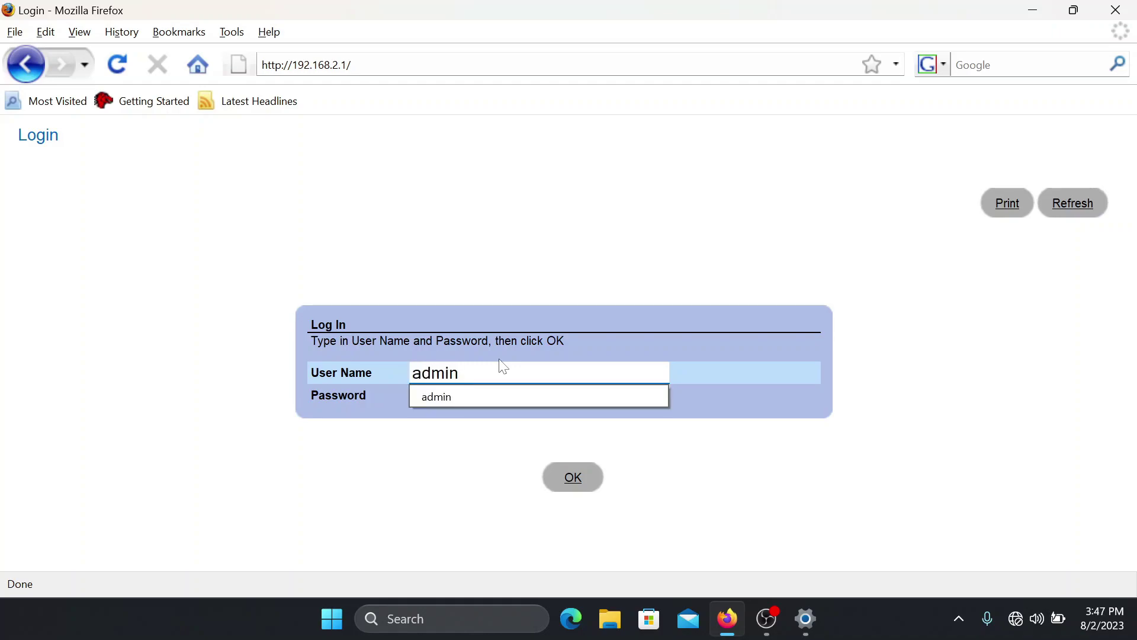
left_click(490, 390)
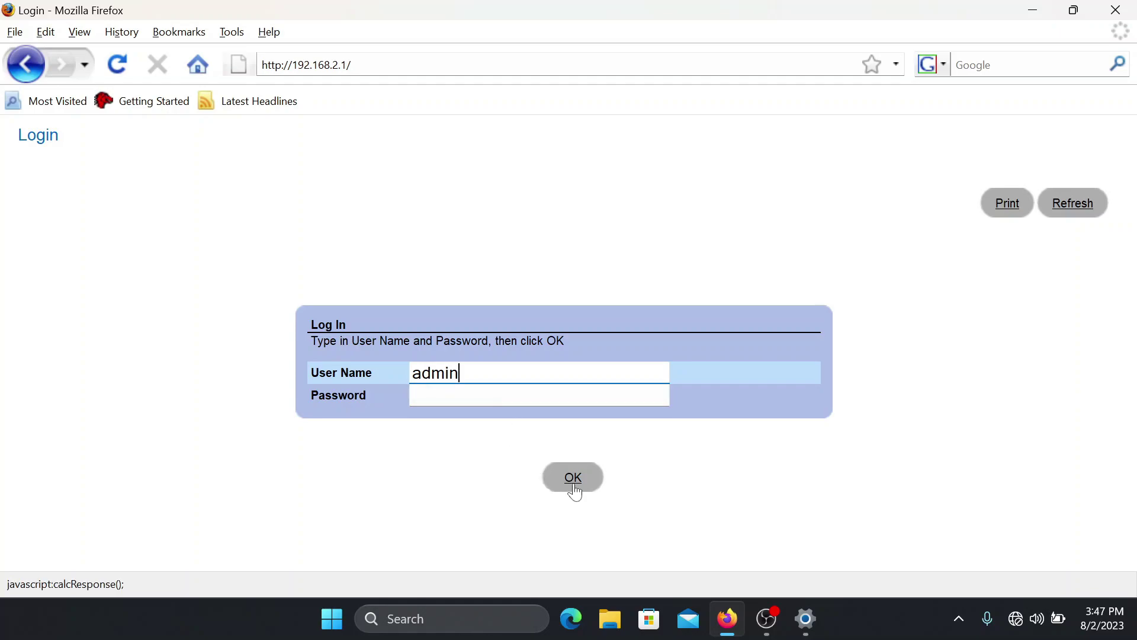
left_click(573, 481)
scroll(486, 405, "down", 4)
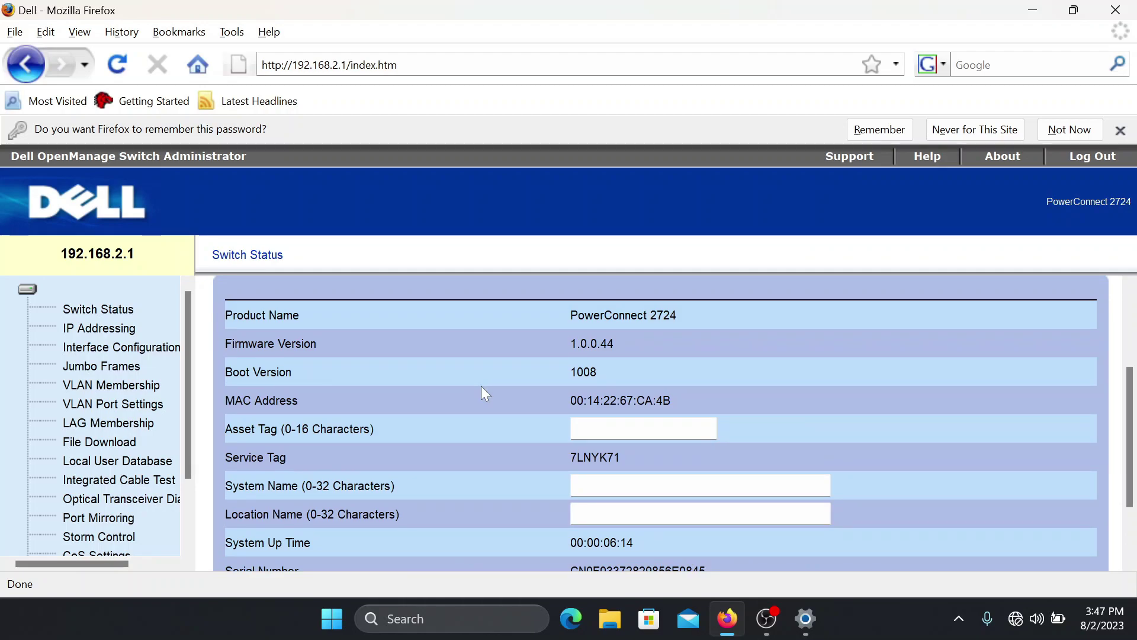
scroll(481, 385, "down", 5)
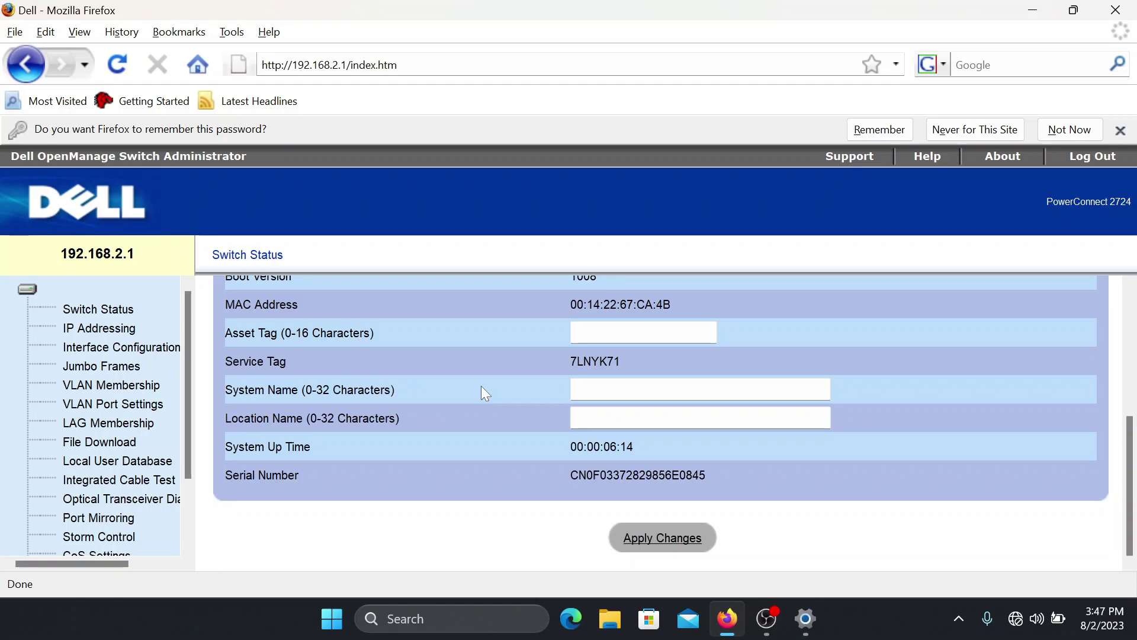
scroll(482, 388, "up", 6)
scroll(482, 388, "down", 1)
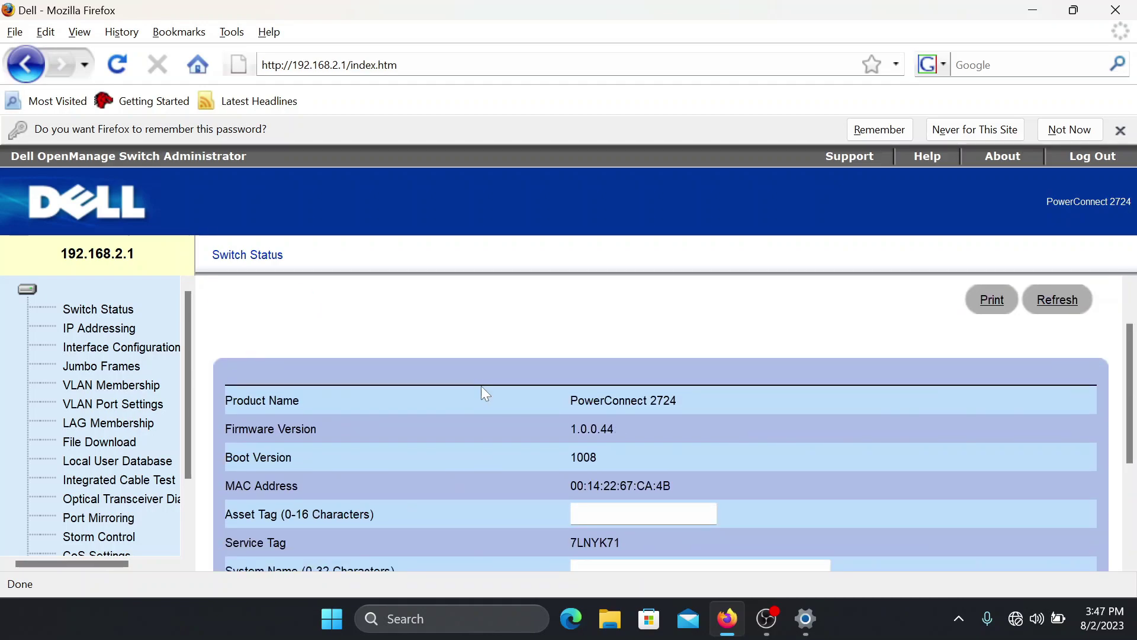
Step: Open IP Addressing and scroll down to the IP, mask and gateway fields
left_click(94, 329)
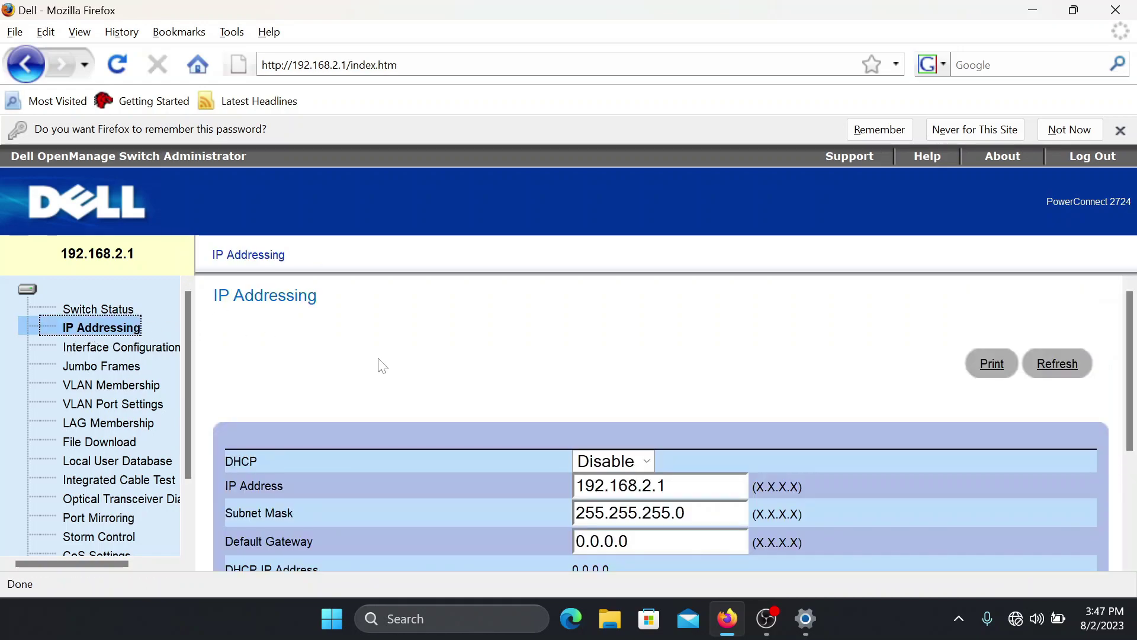
scroll(380, 363, "down", 3)
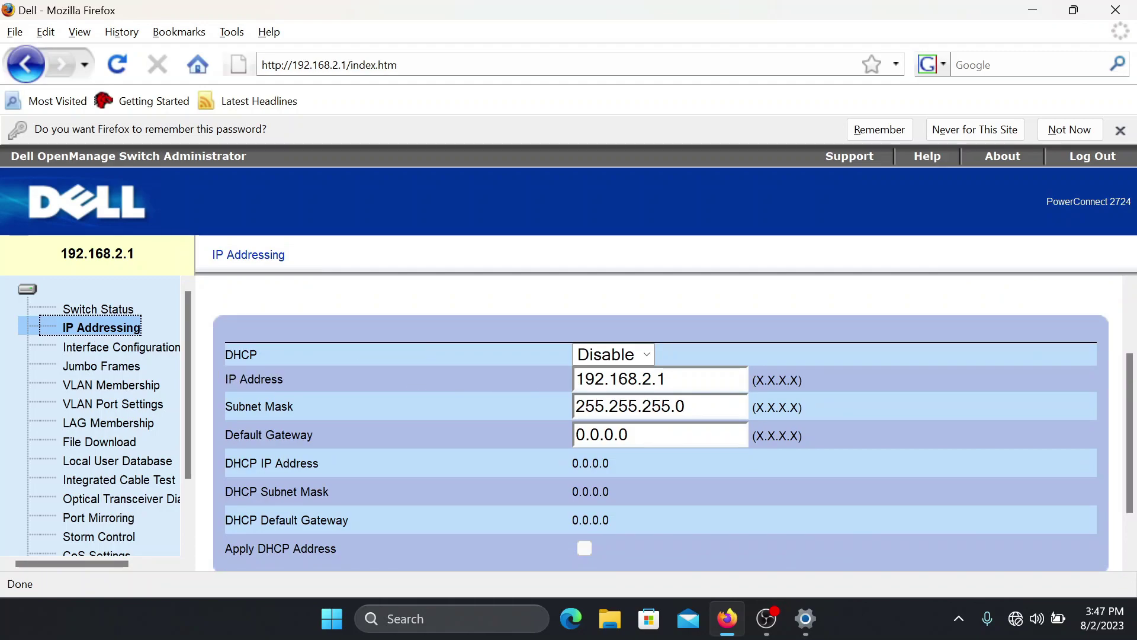
Step: Begin rewriting the switch IP Address field, replacing the old ending with '50.'
left_click(667, 379)
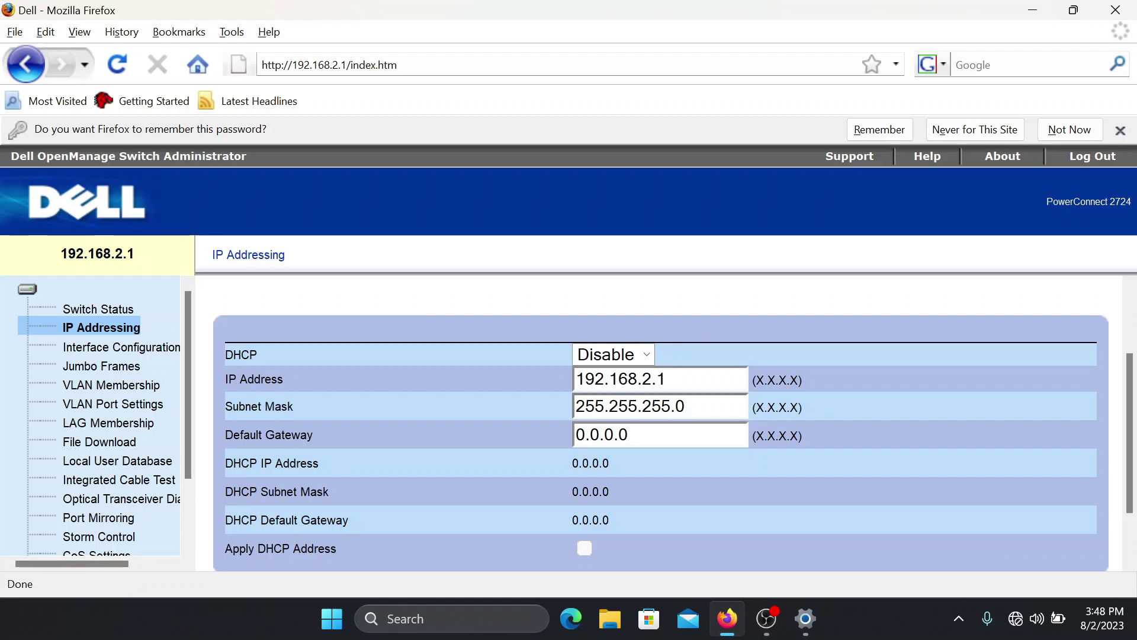
key("BackSpace")
key("BackSpace")
key("BackSpace")
type("50")
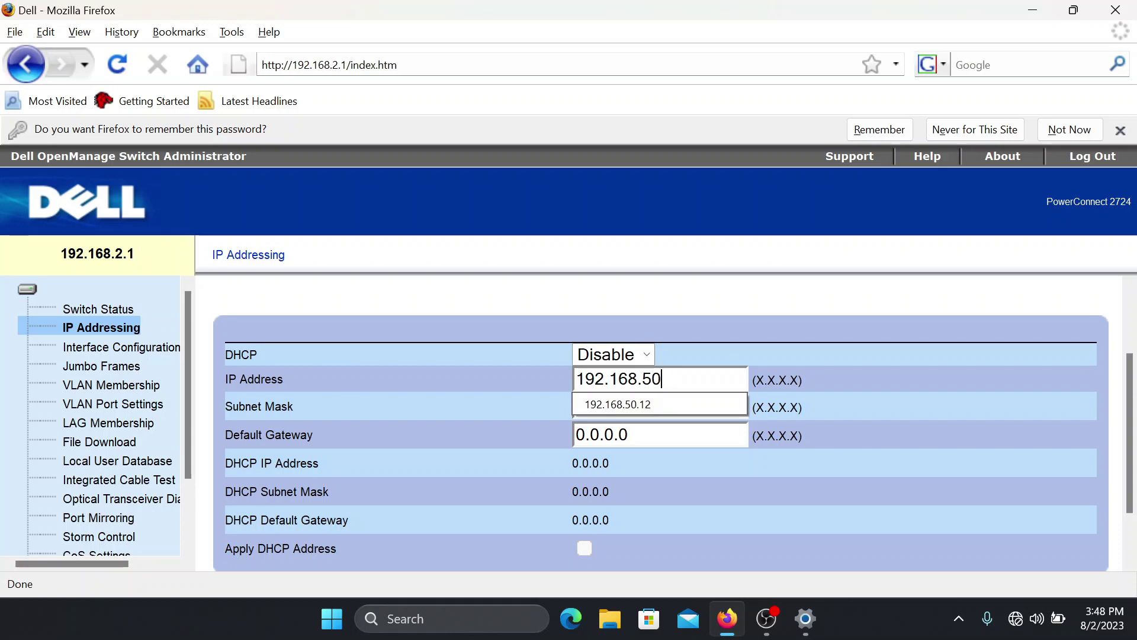
type(".")
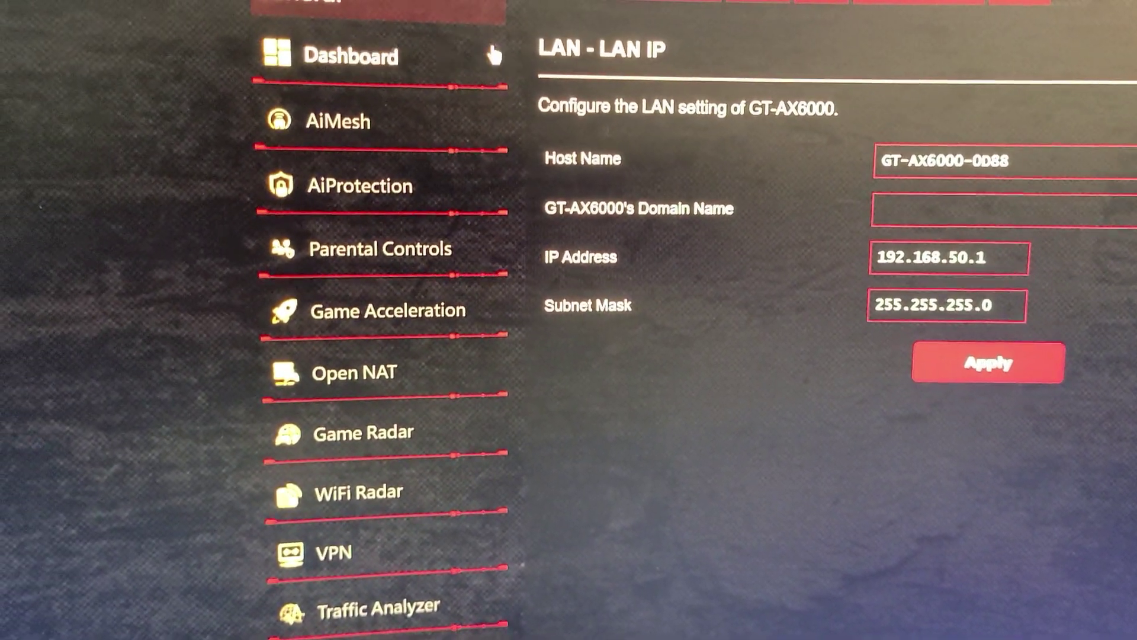
Step: Open the router's network map client list and scroll through the 192.168.50.x devices
left_click(410, 57)
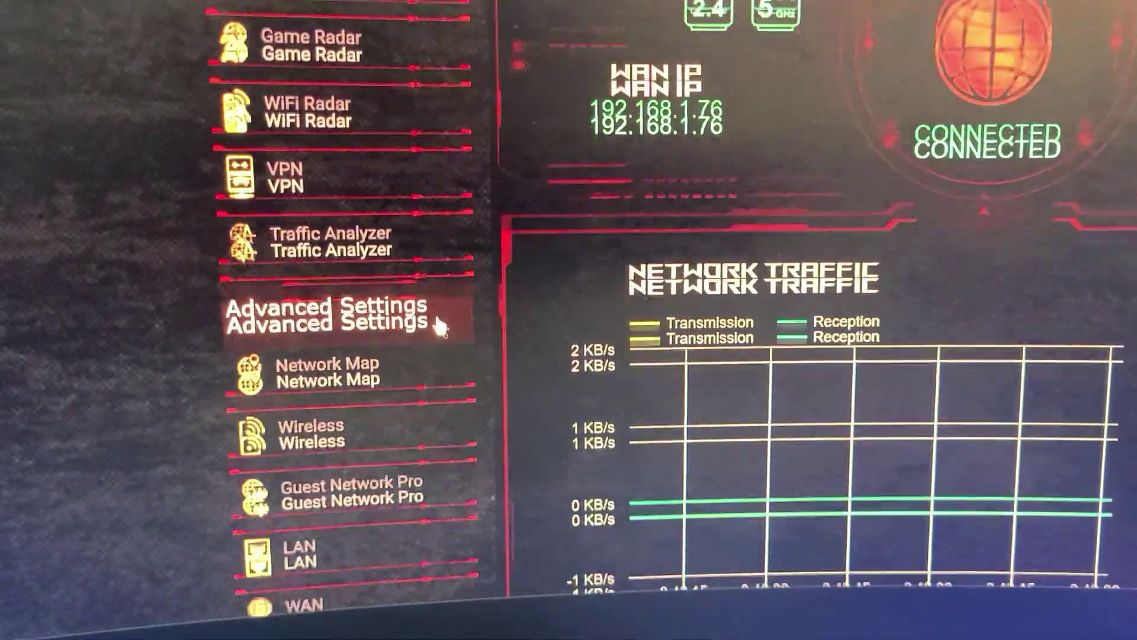
left_click(329, 372)
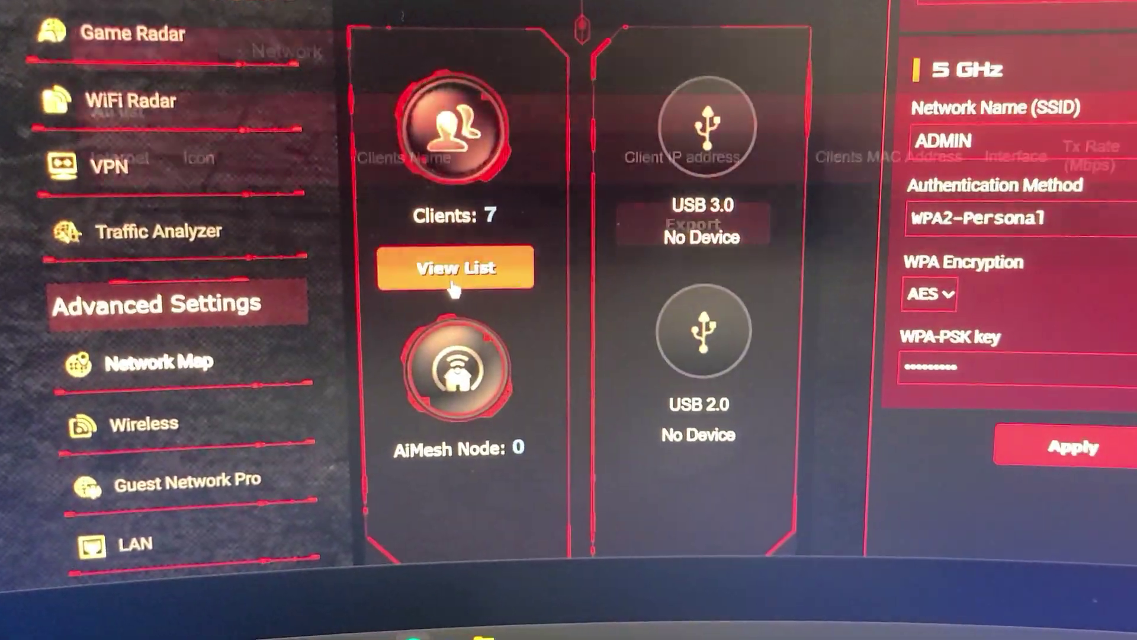
left_click(473, 267)
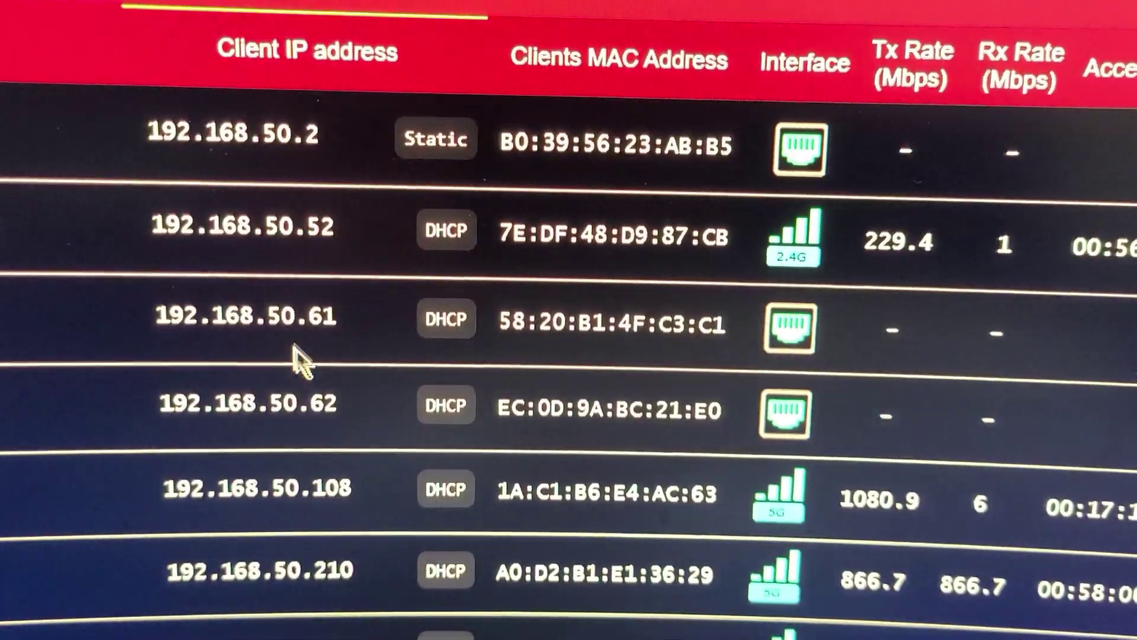
scroll(291, 184, "down", 3)
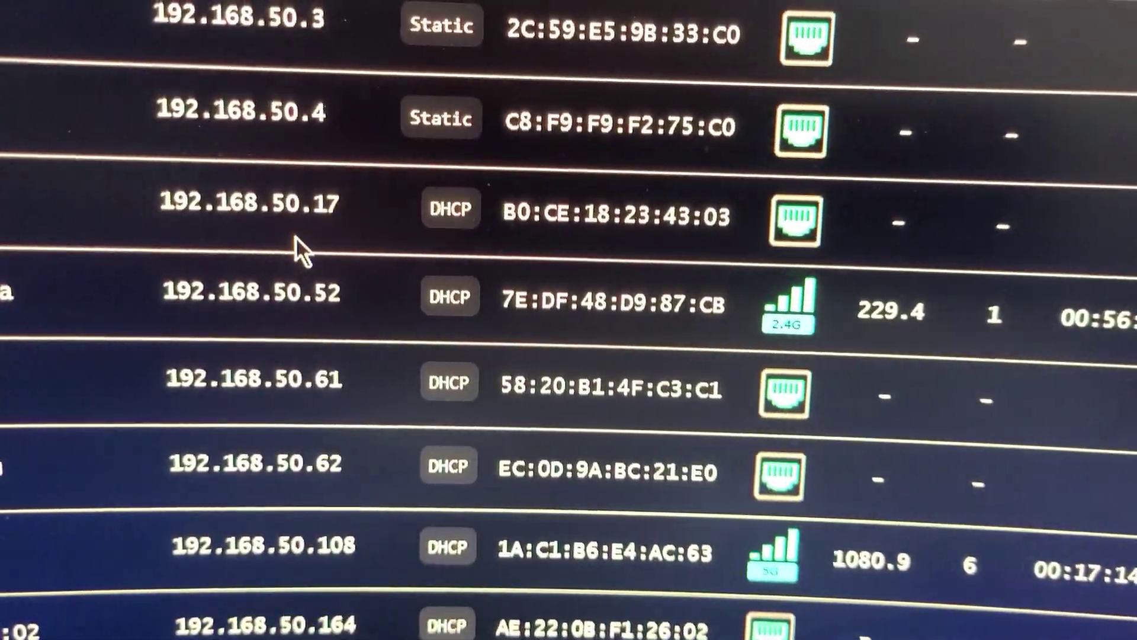
scroll(264, 118, "up", 2)
scroll(264, 172, "down", 3)
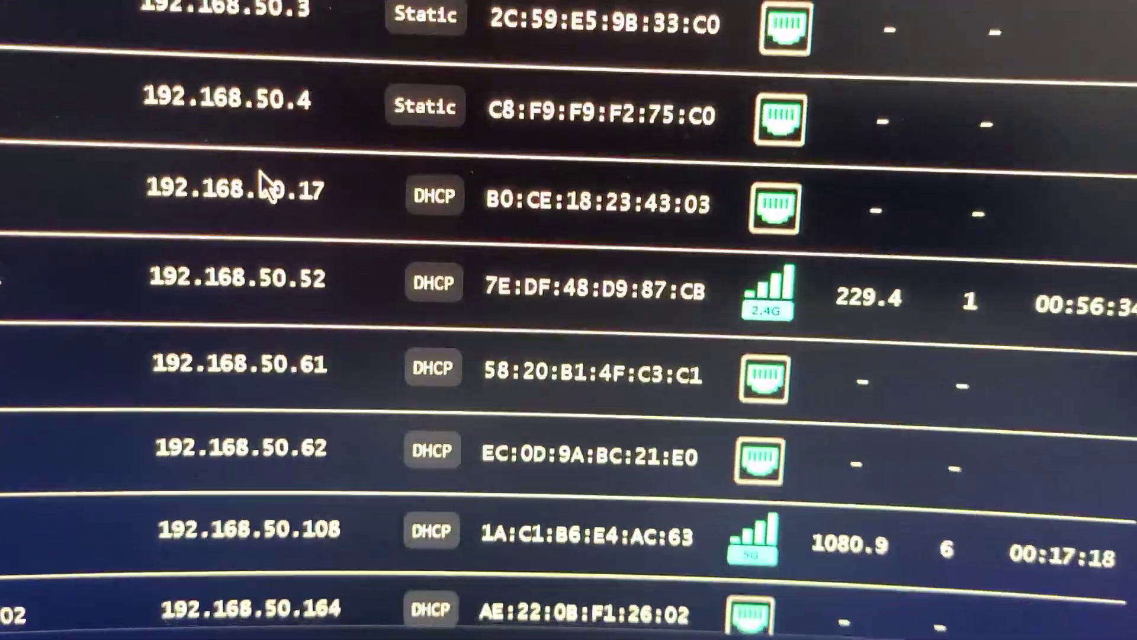
scroll(275, 232, "down", 5)
scroll(275, 408, "up", 6)
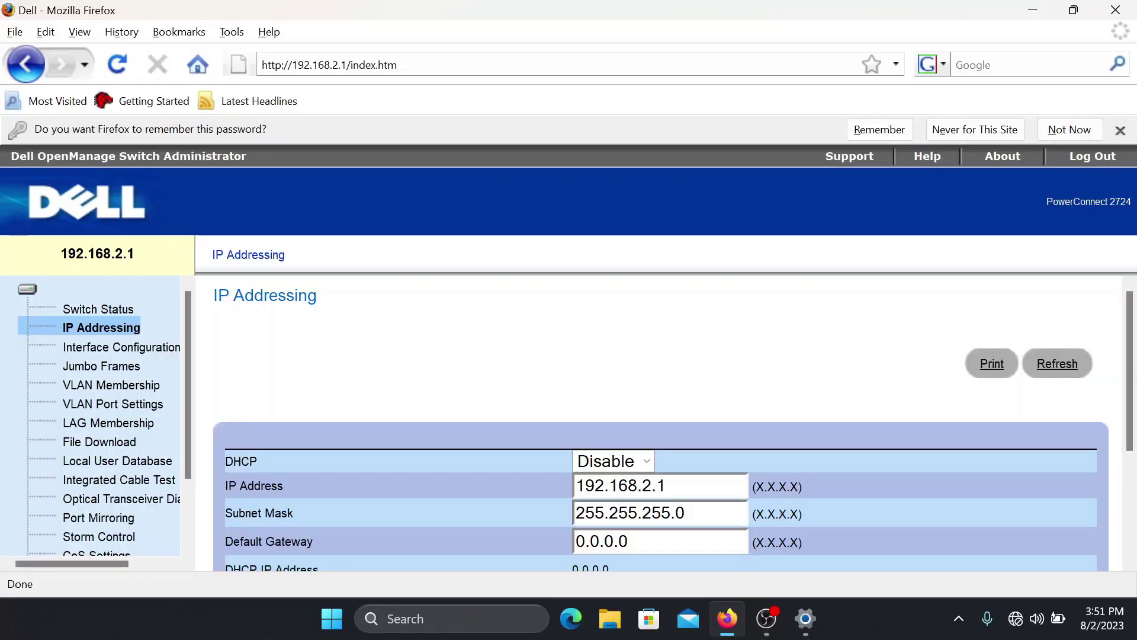
Step: Finish the switch IP Address as 192.168.50.12
key("BackSpace")
key("BackSpace")
key("BackSpace")
type("50.12")
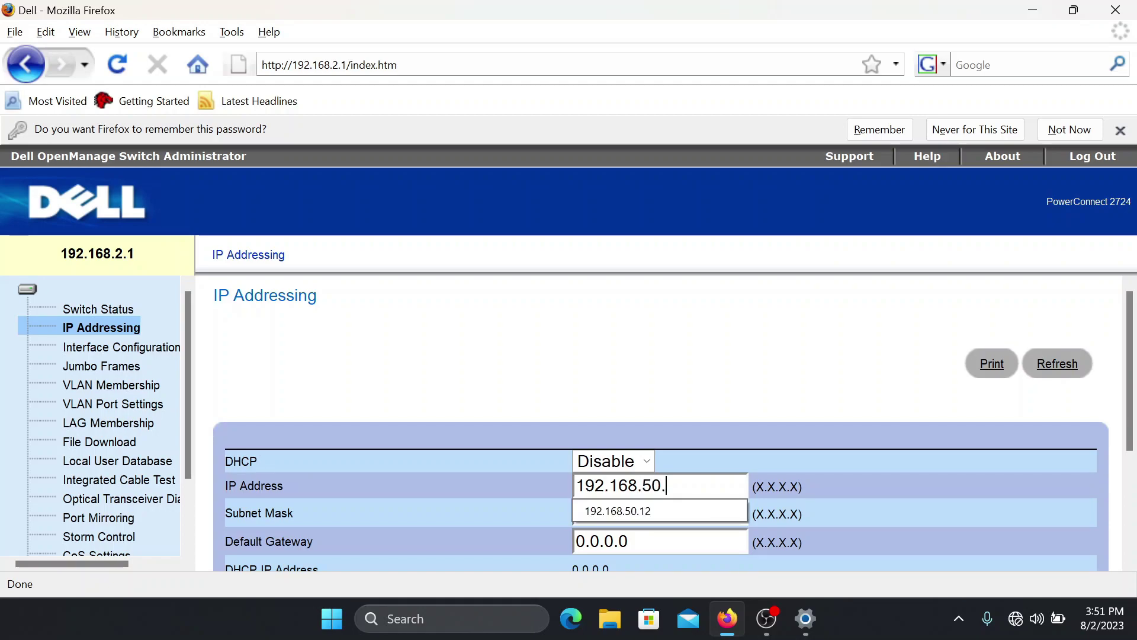
left_click(613, 517)
Step: Replace the 0.0.0.0 default gateway with 192.168.50.1
scroll(614, 517, "down", 3)
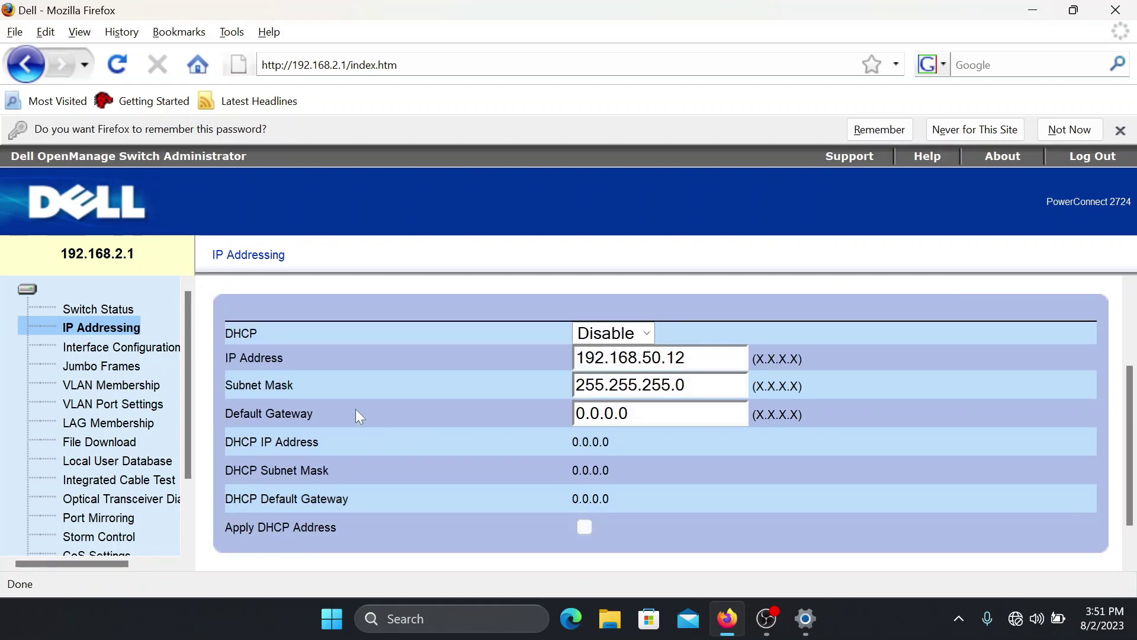
double_click(623, 413)
key("ctrl+a")
type("1")
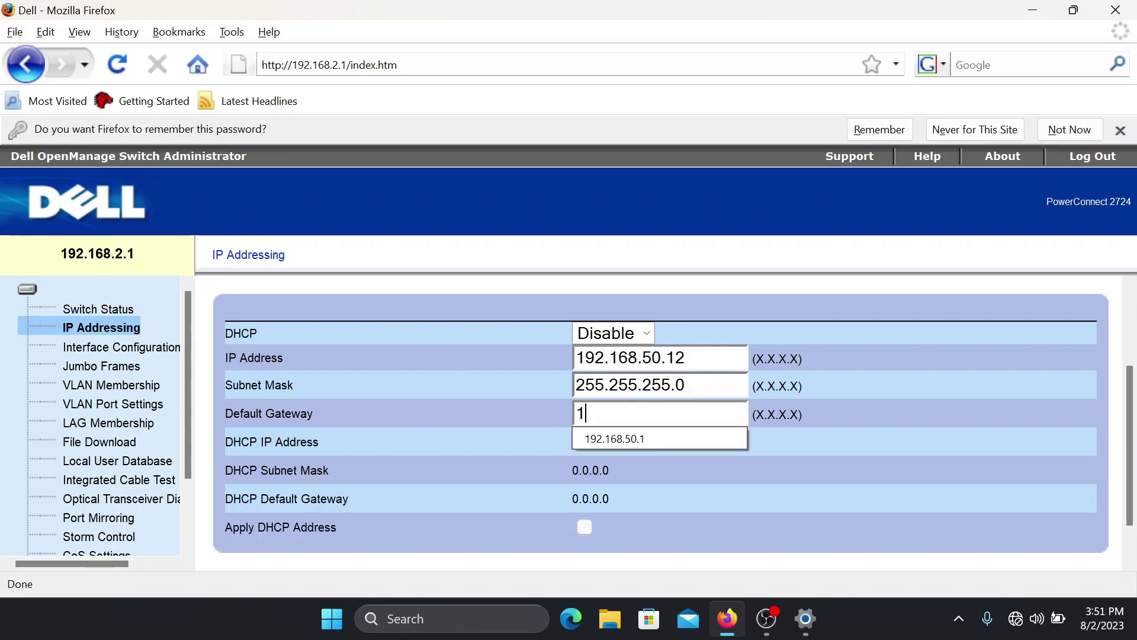
left_click(645, 434)
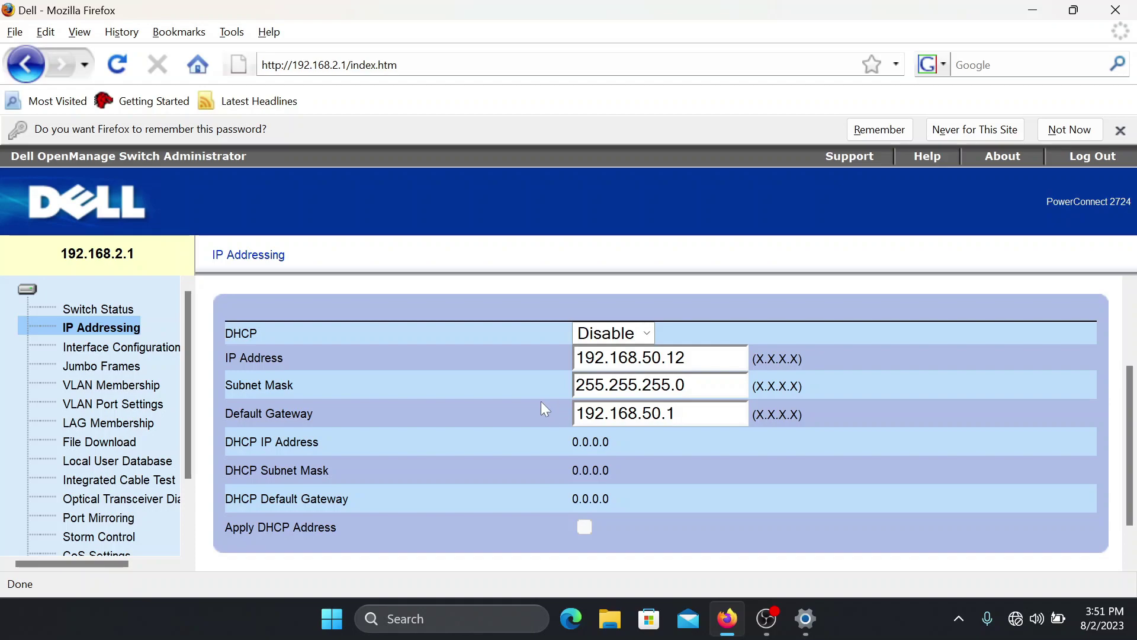
scroll(541, 401, "down", 2)
scroll(541, 400, "up", 4)
scroll(542, 401, "down", 4)
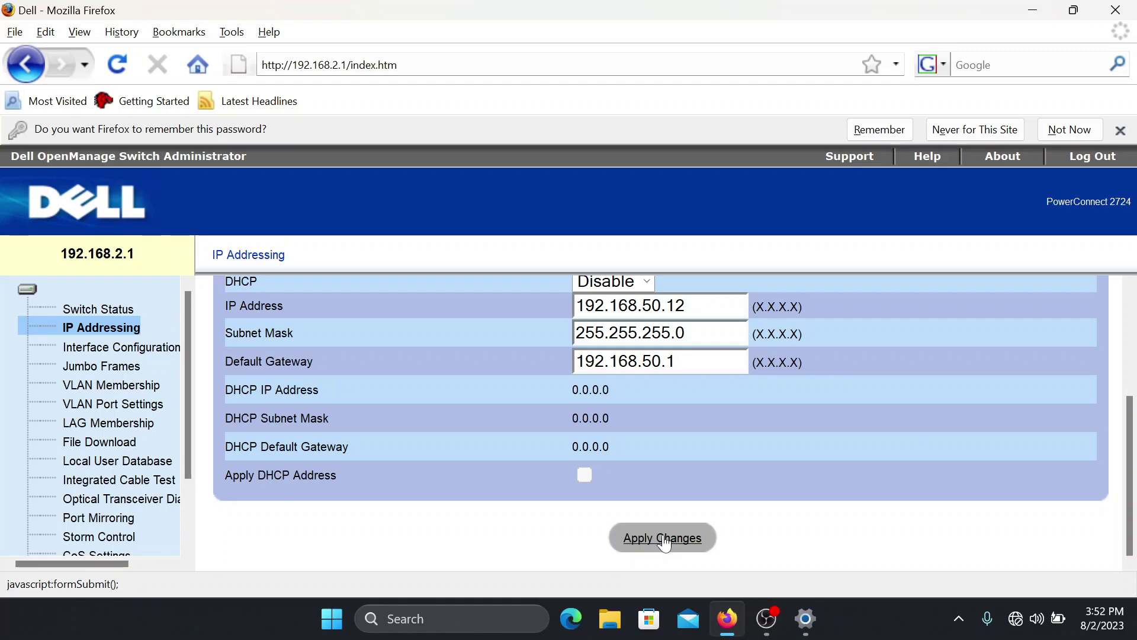
Step: Apply and confirm the new switch IP settings, then reload the old 192.168.2.1 page
left_click(665, 540)
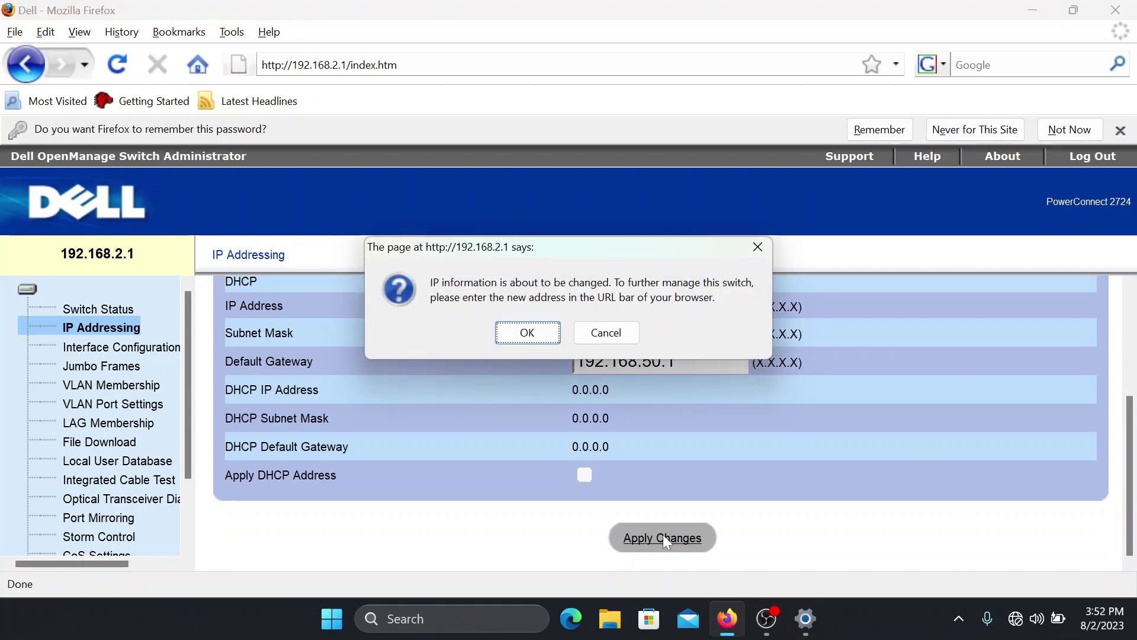
left_click(536, 334)
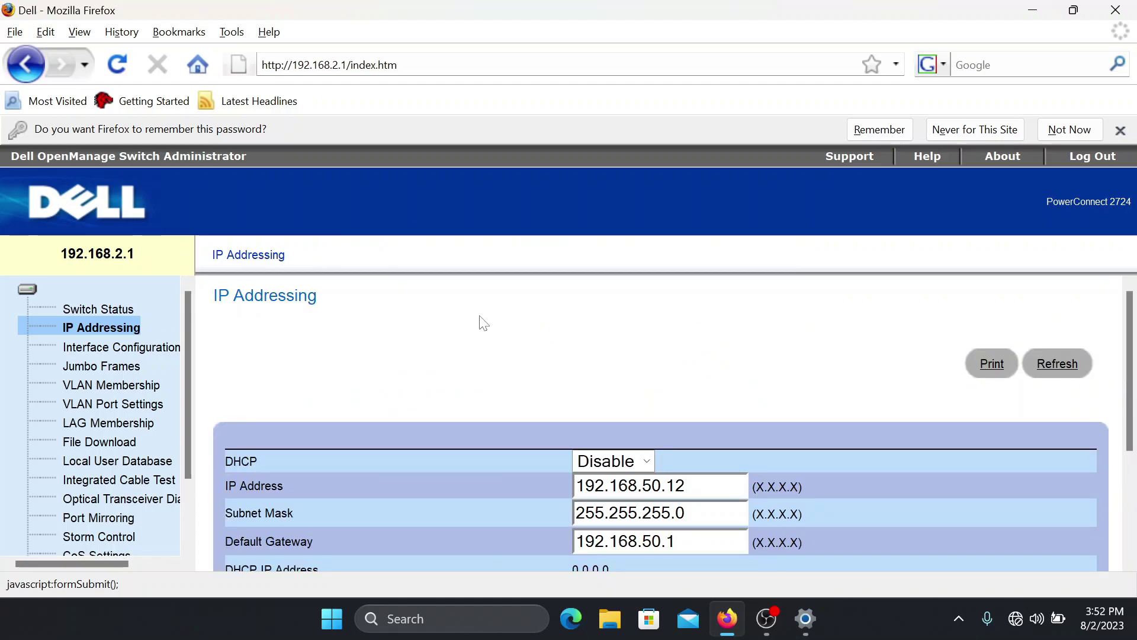
scroll(515, 348, "down", 3)
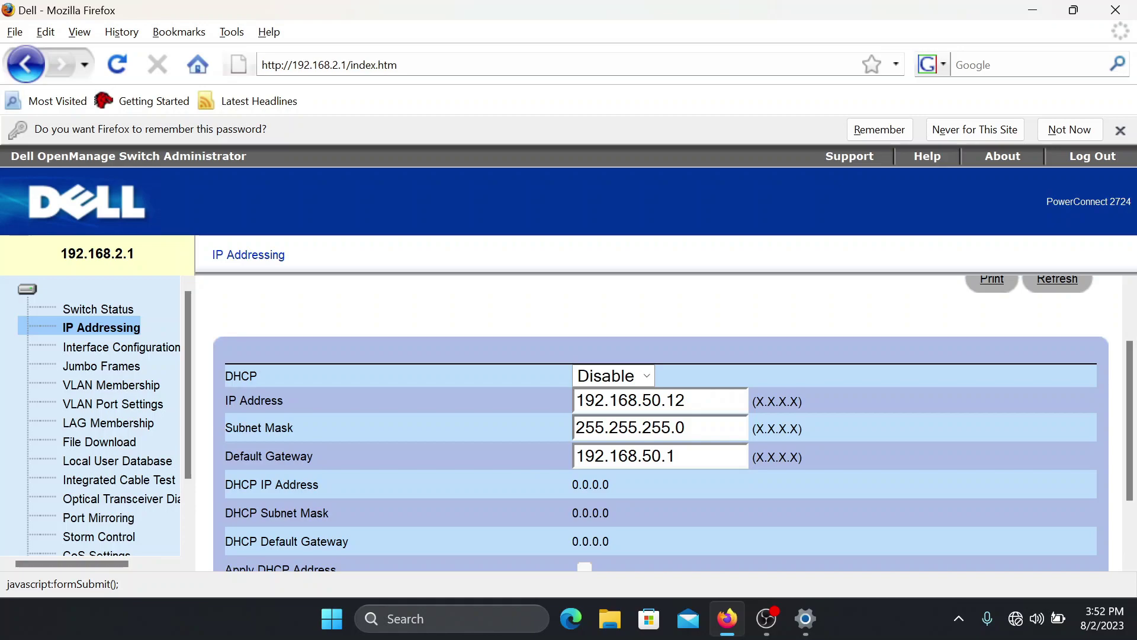
key("ctrl+l")
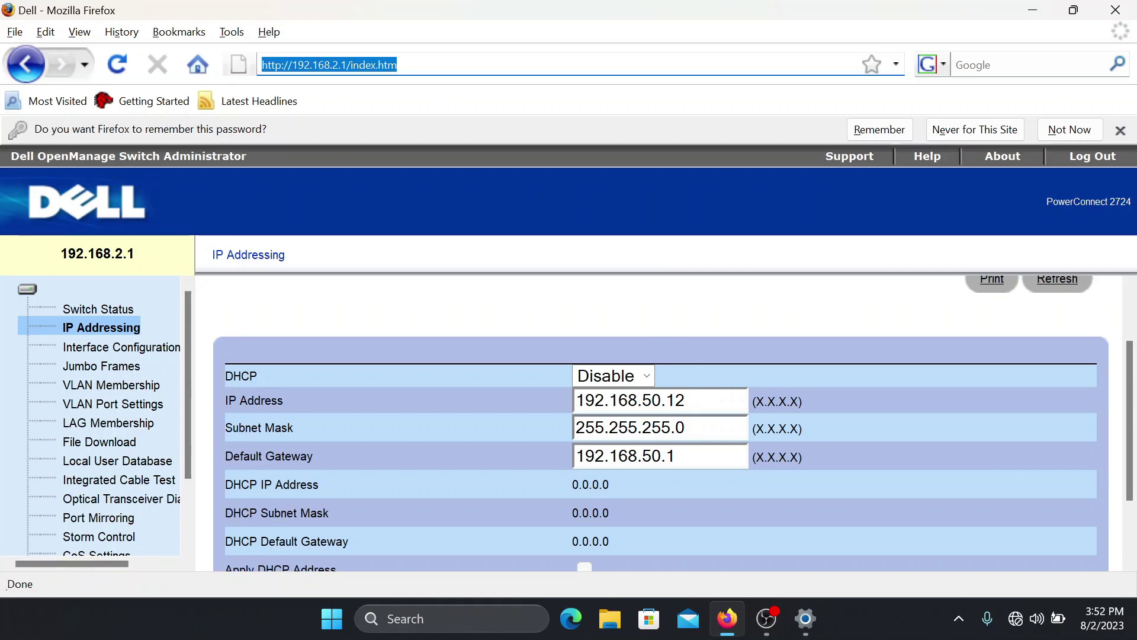
key("Return")
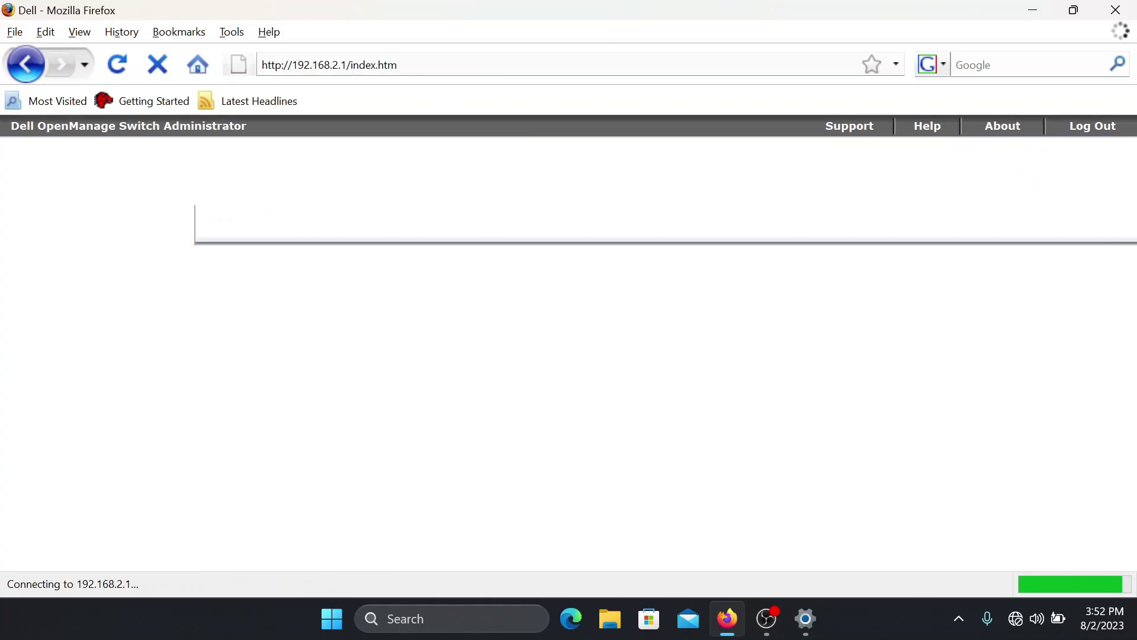
Step: Restart Firefox and load the switch's old address 192.168.2.1
left_click(1116, 10)
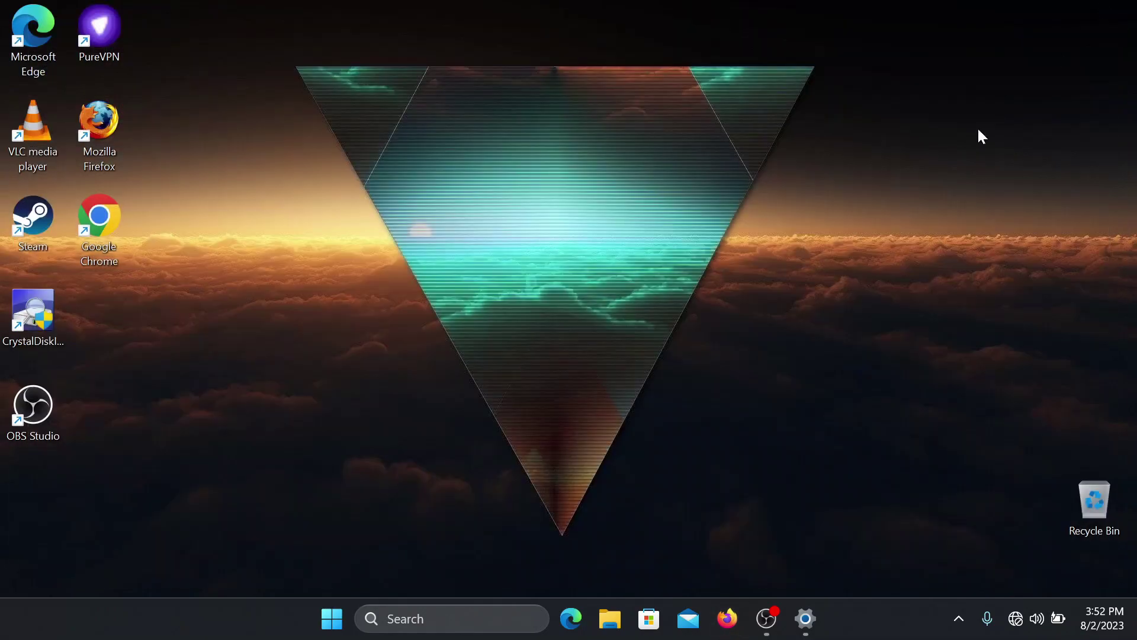
left_click(726, 618)
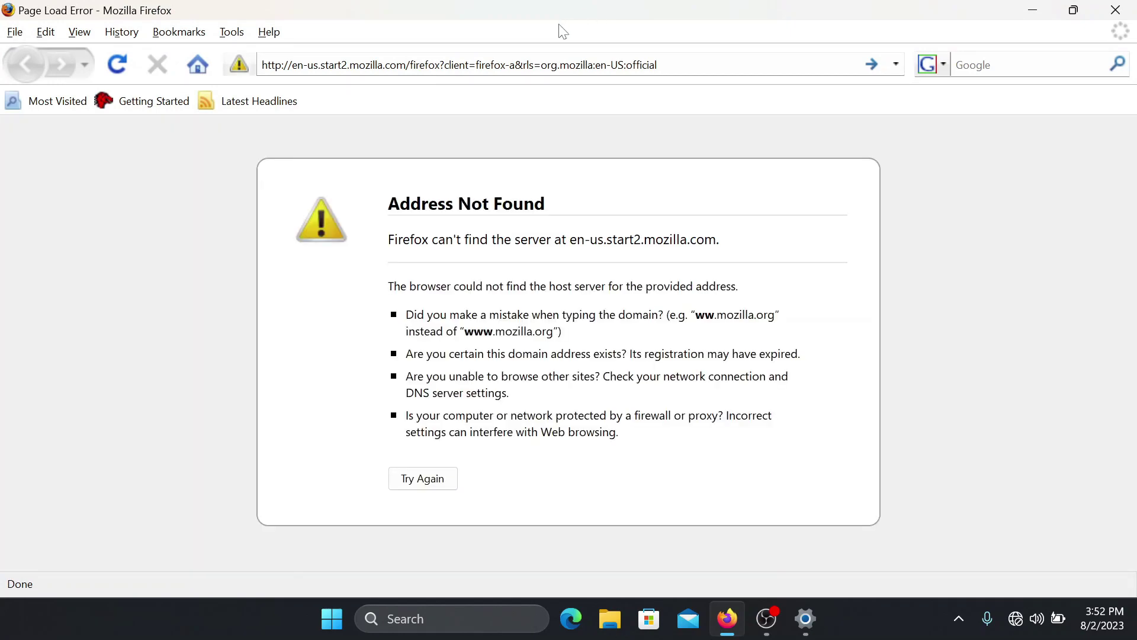
left_click(533, 65)
type("192")
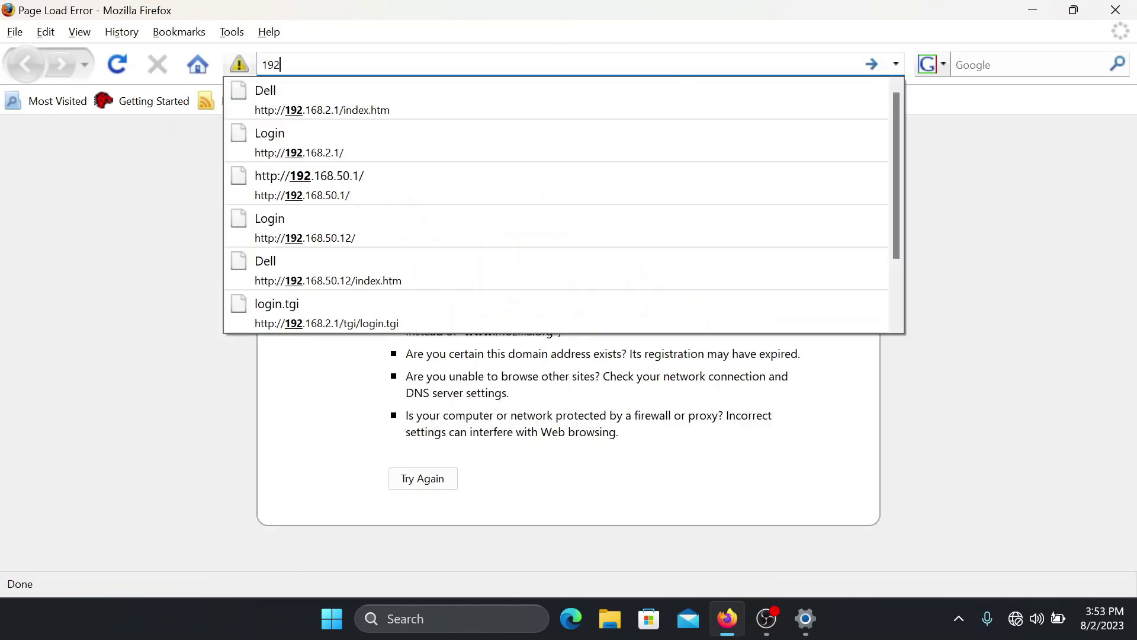
type(".168")
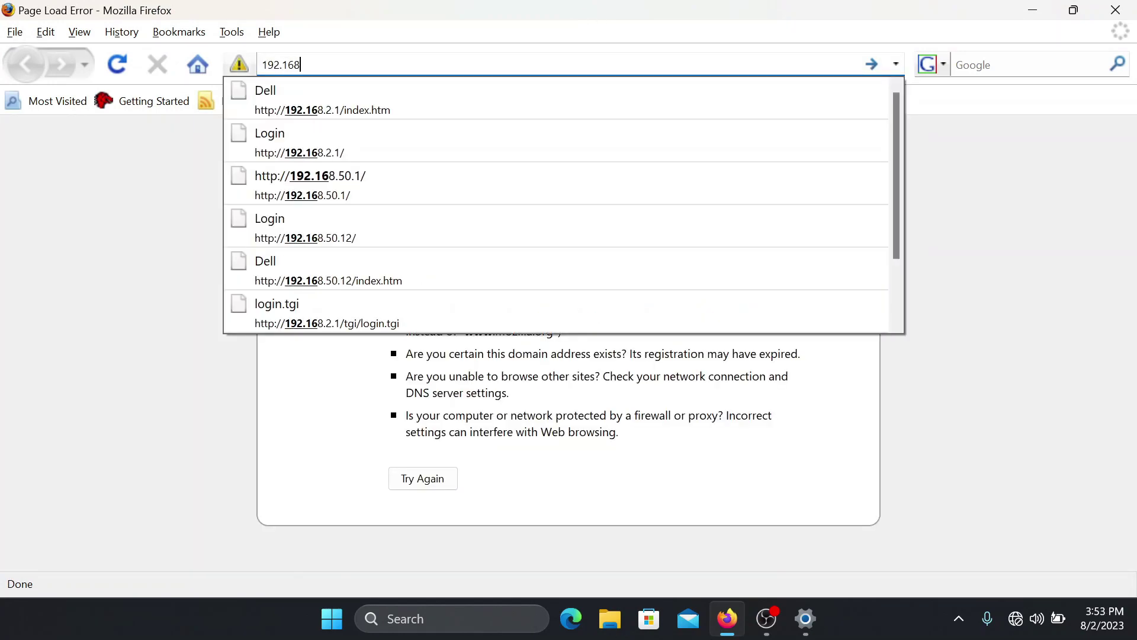
type(".2.1")
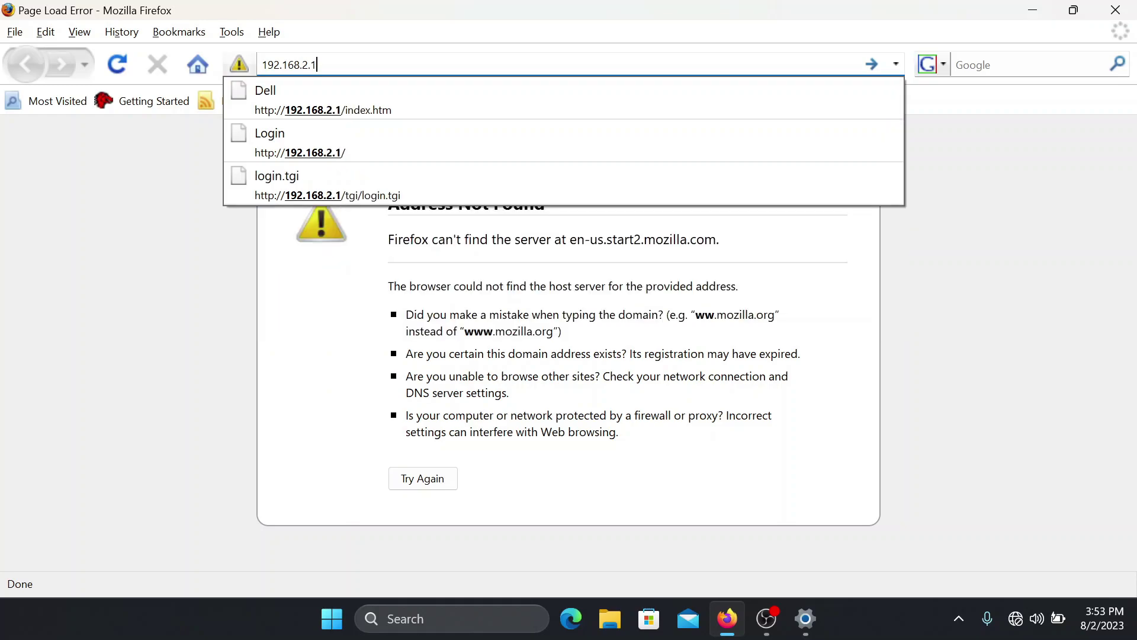
key("Return")
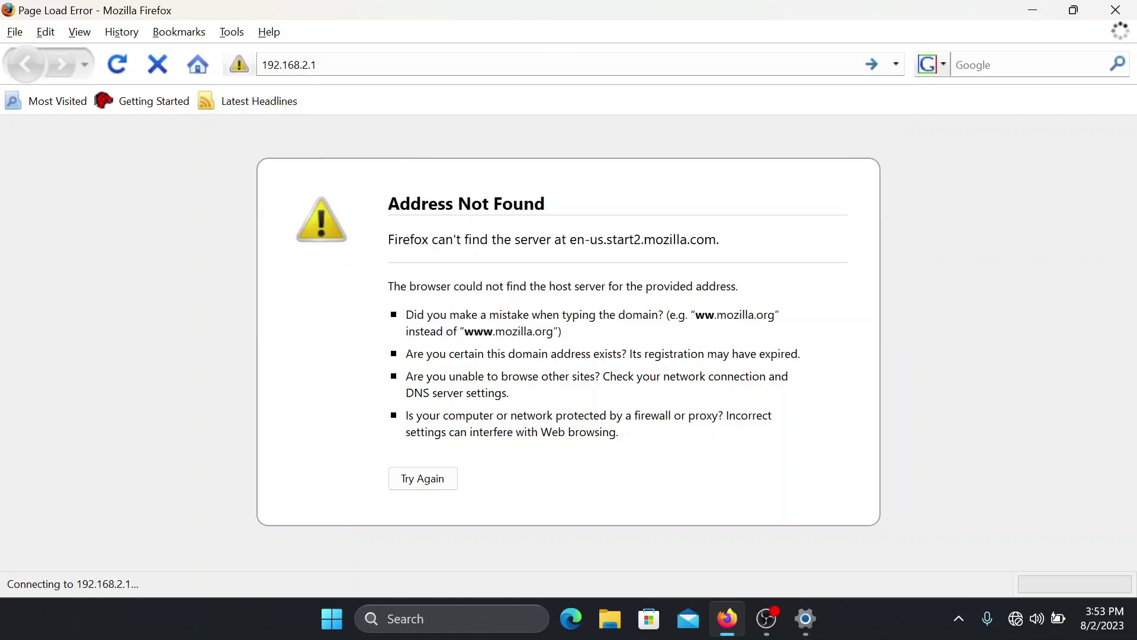
Step: Edit the address to the switch's new IP 192.168.50.12 and load it
left_click(314, 65)
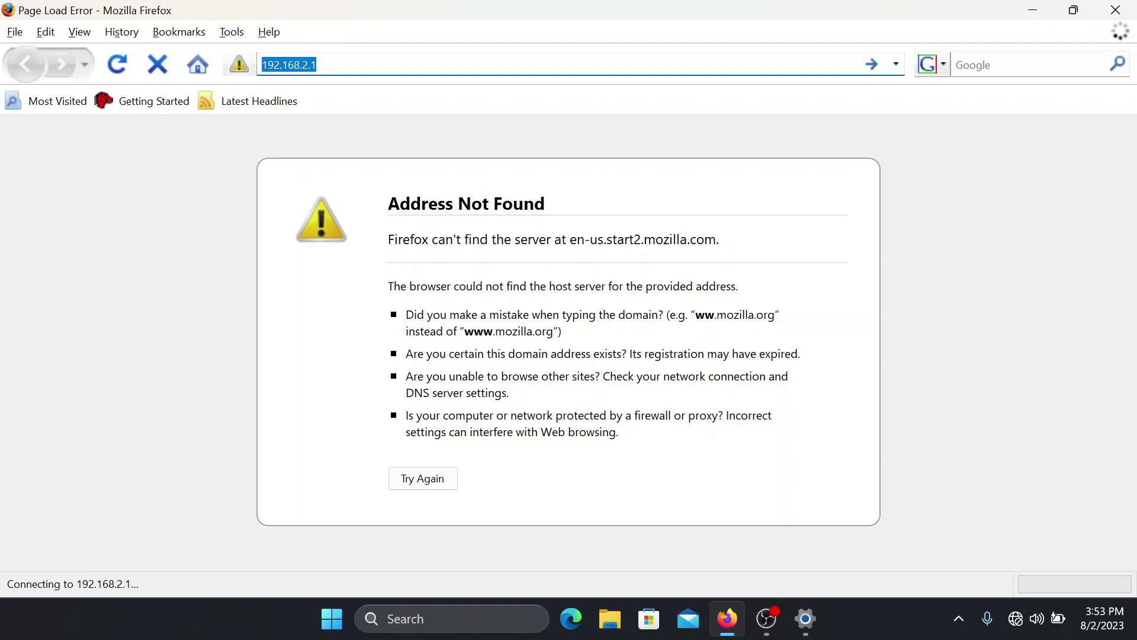
key("End")
key("BackSpace")
key("BackSpace")
key("BackSpace")
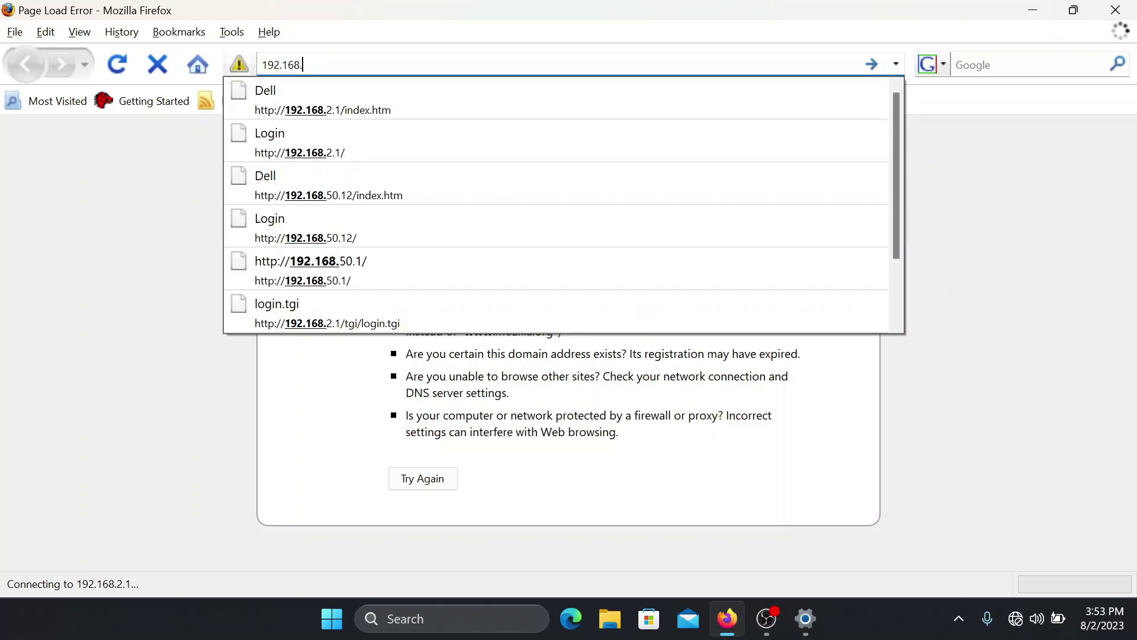
type("50.12")
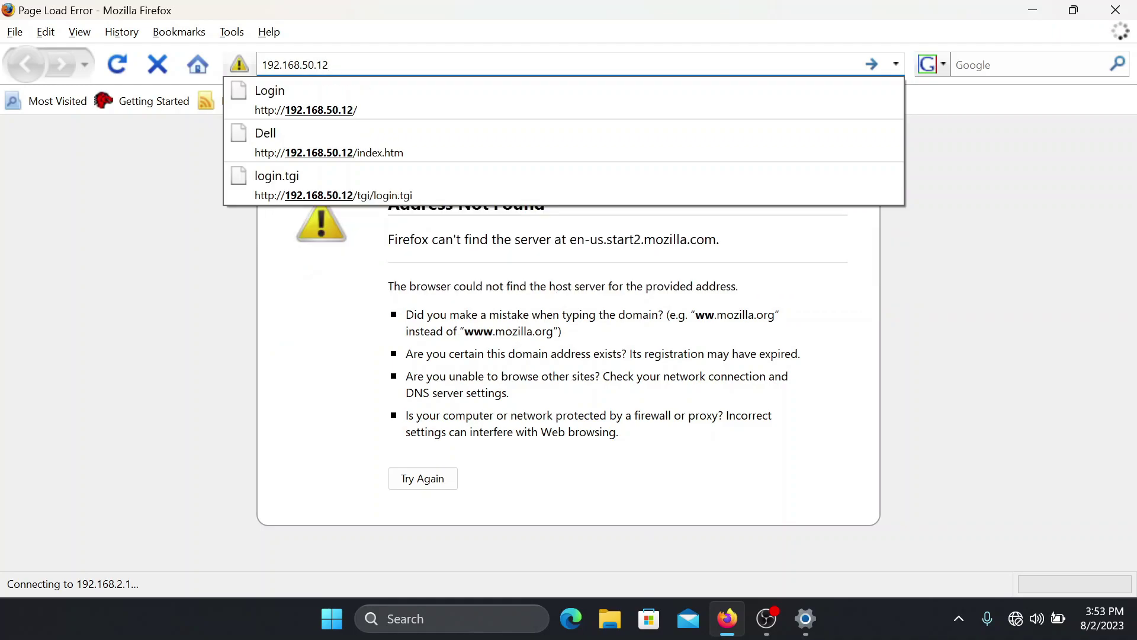
key("Return")
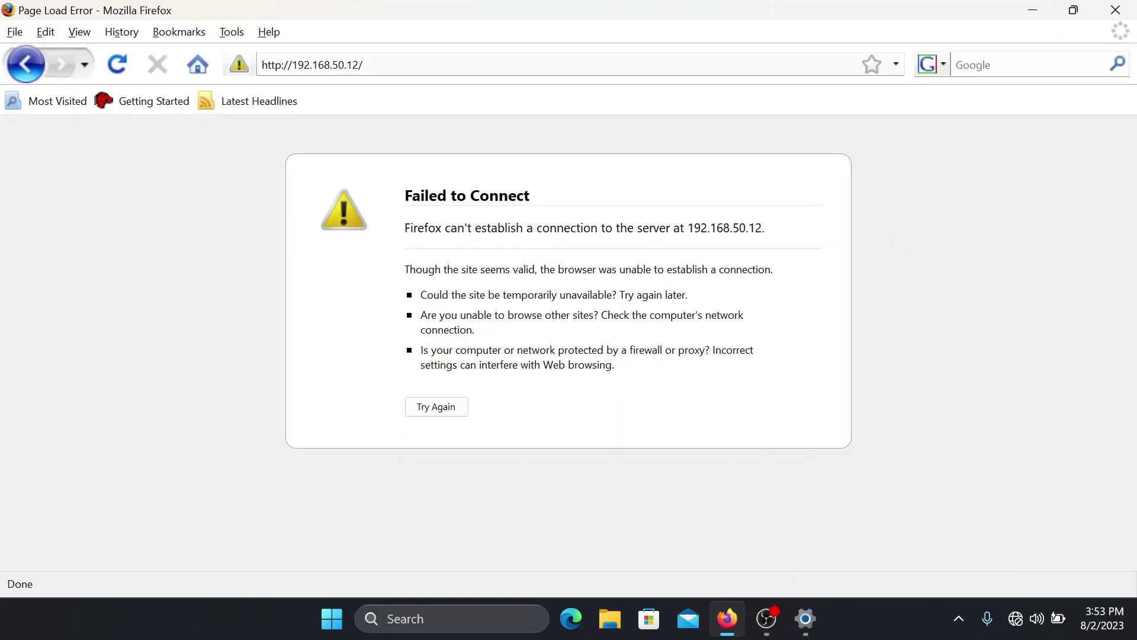